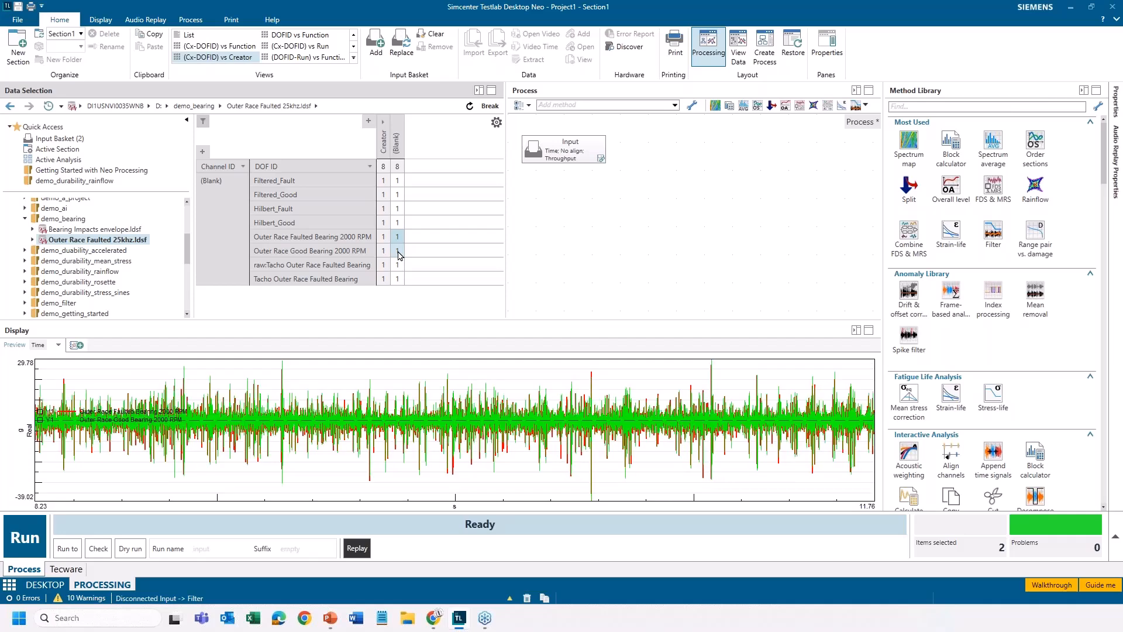
Replace the input basket contents with the faulted and good outer race bearing 2000 RPM time signals
double_click(369, 330)
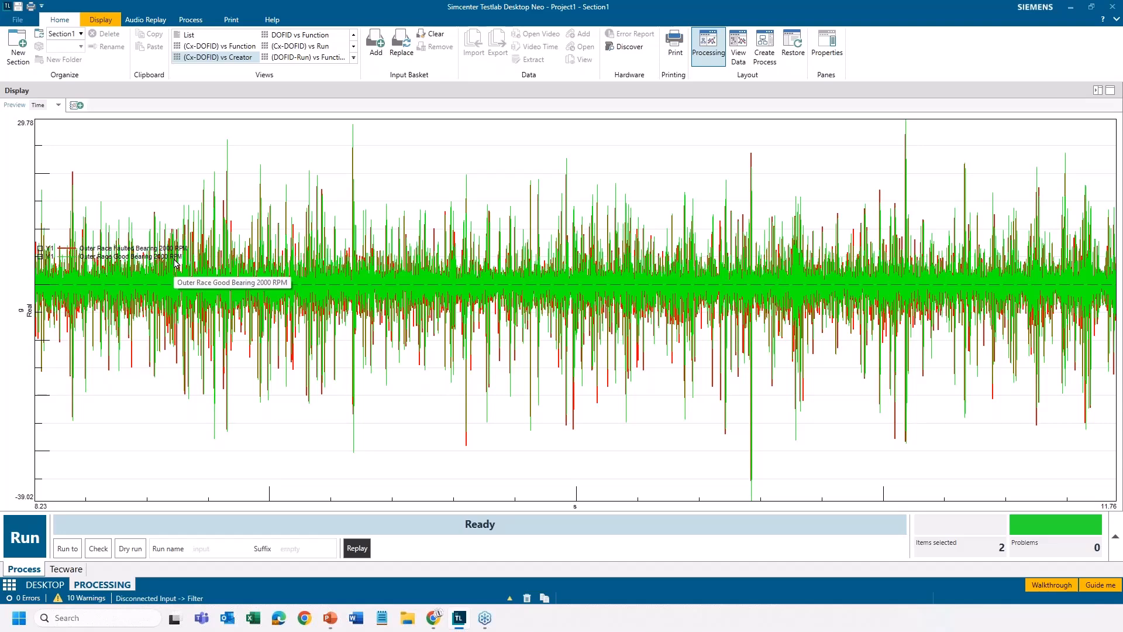
double_click(425, 93)
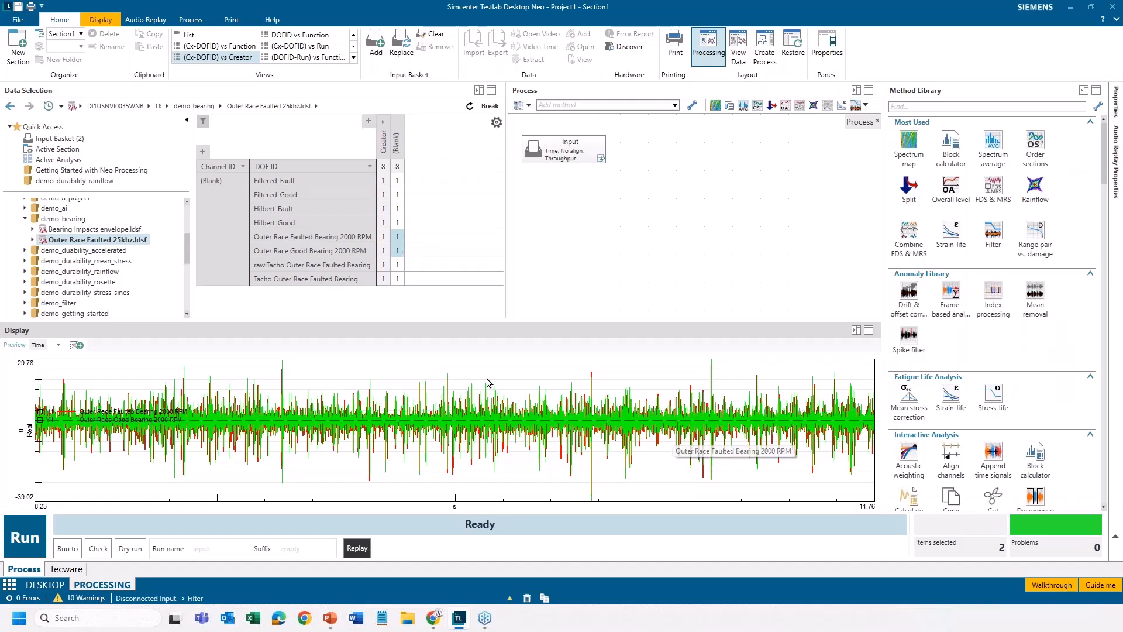
right_click(403, 254)
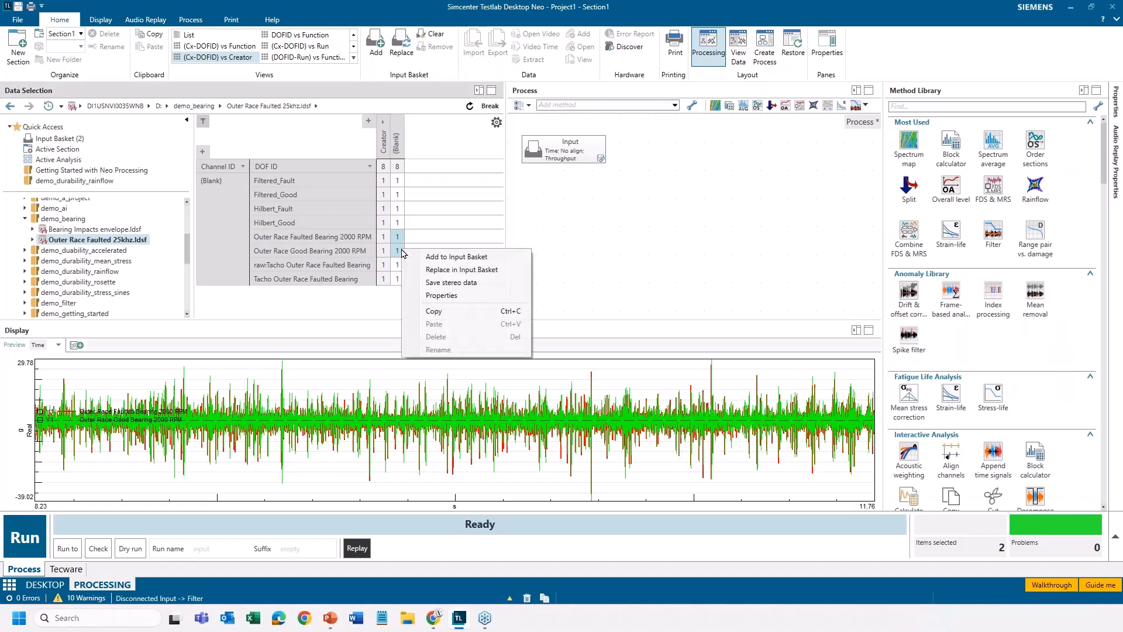
click(435, 271)
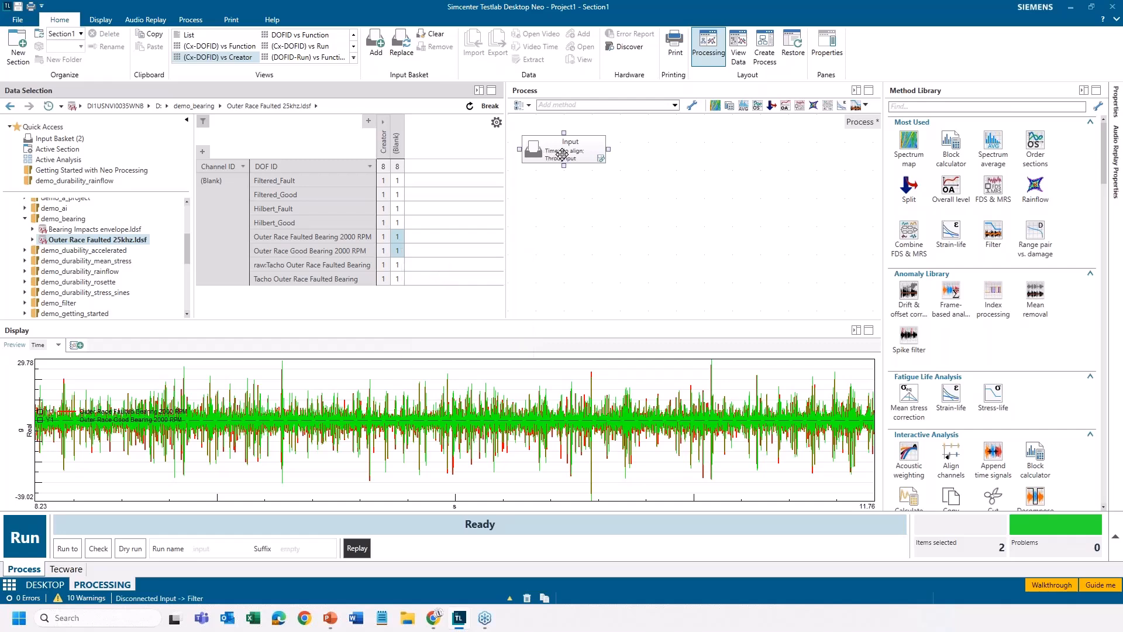
Add a Spectrum average method after the Input block and run the process
drag(993, 140, 564, 186)
click(32, 542)
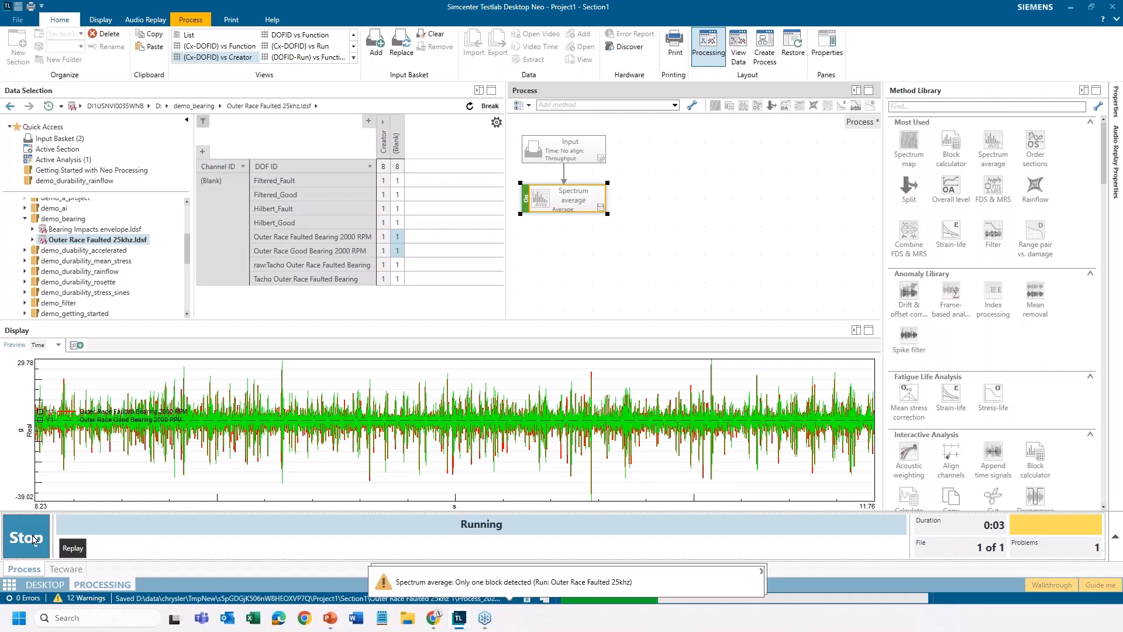
Display both Spectrum average results from the active analysis and set the amplitude axis limits to Free
click(78, 160)
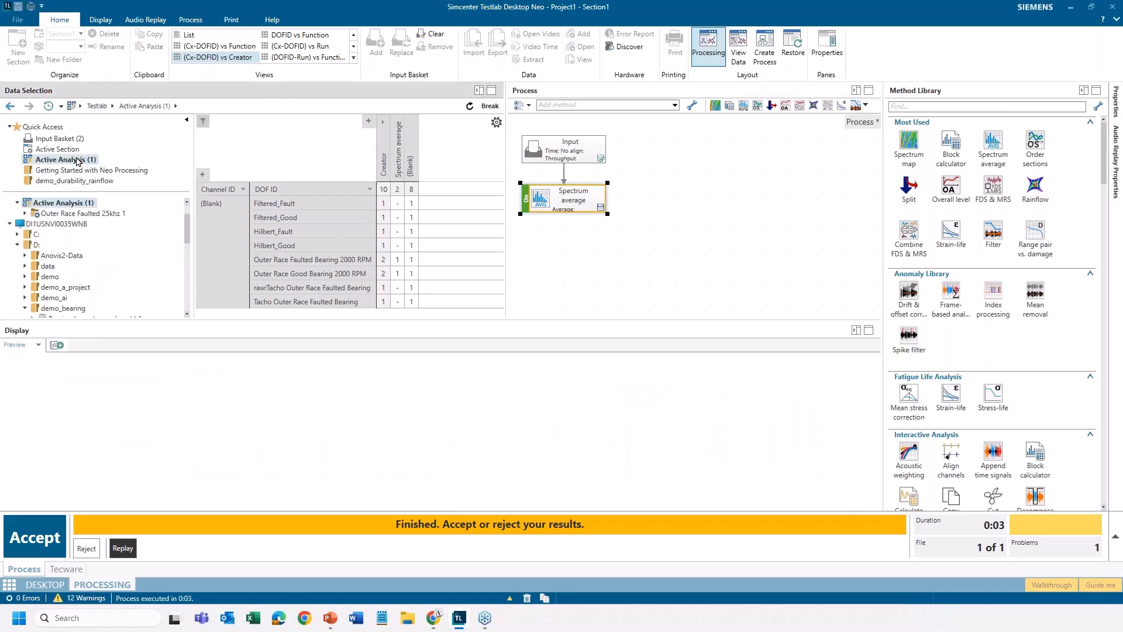
click(400, 191)
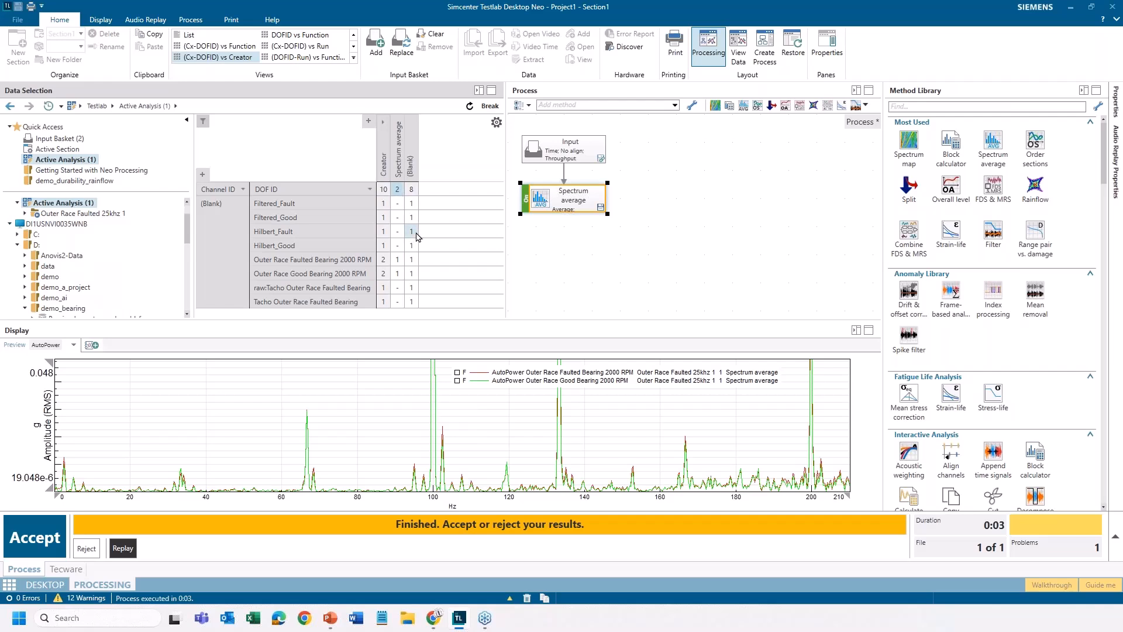
right_click(48, 415)
mouse_move(74, 432)
click(130, 436)
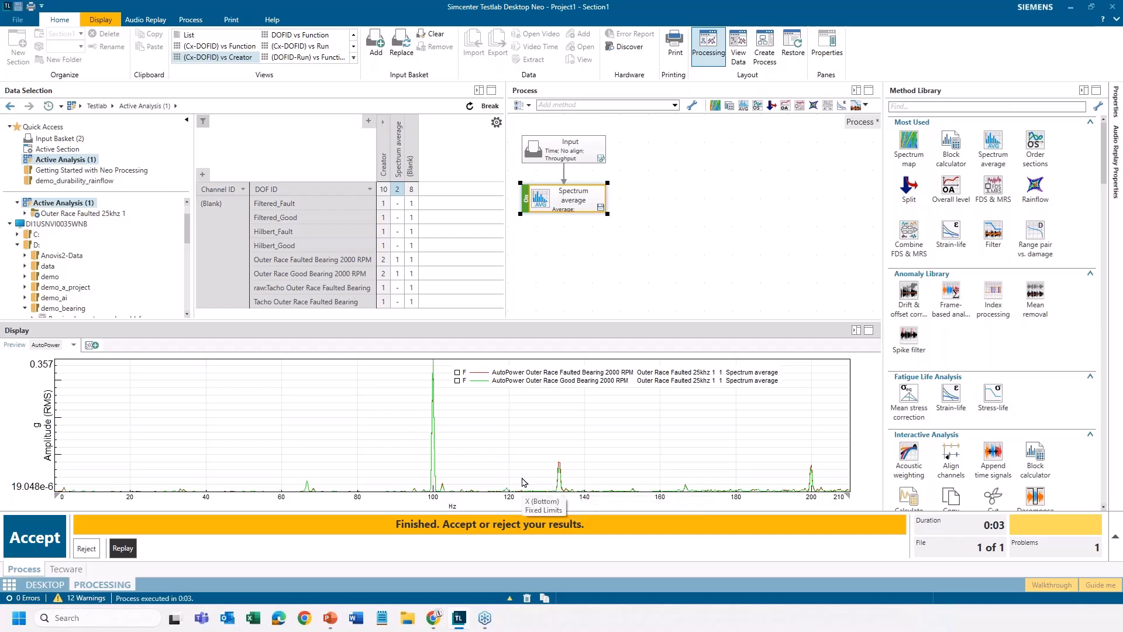
Magnify the low-amplitude peaks of the two spectra for comparison and reset the amplitude axis limits to Free
drag(520, 471, 519, 506)
drag(529, 437, 529, 506)
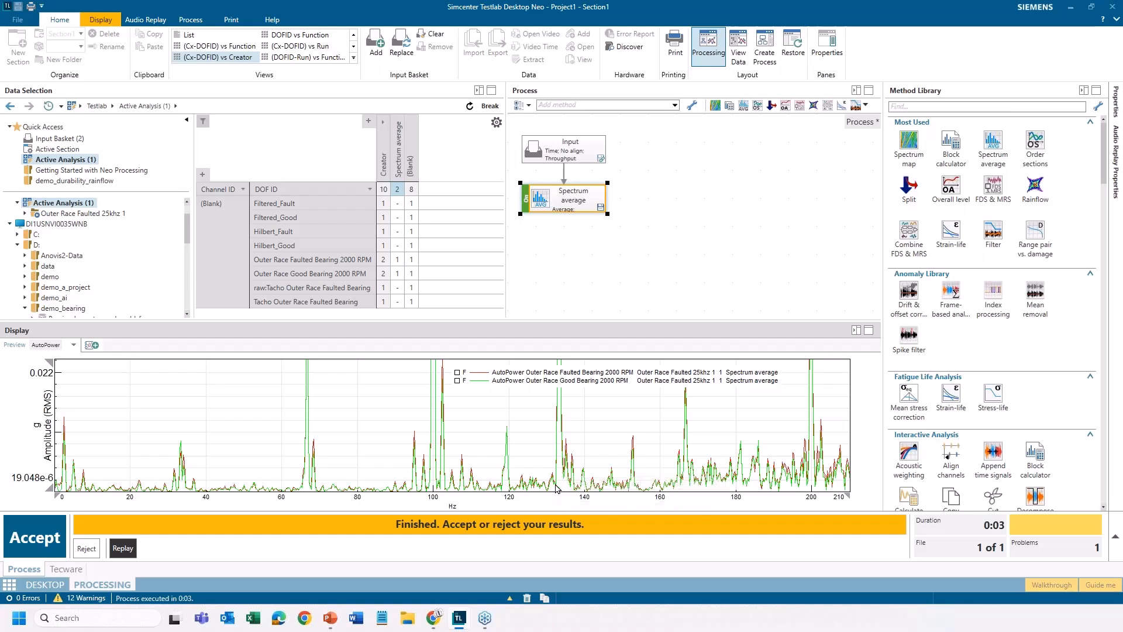
right_click(39, 382)
mouse_move(67, 400)
click(108, 403)
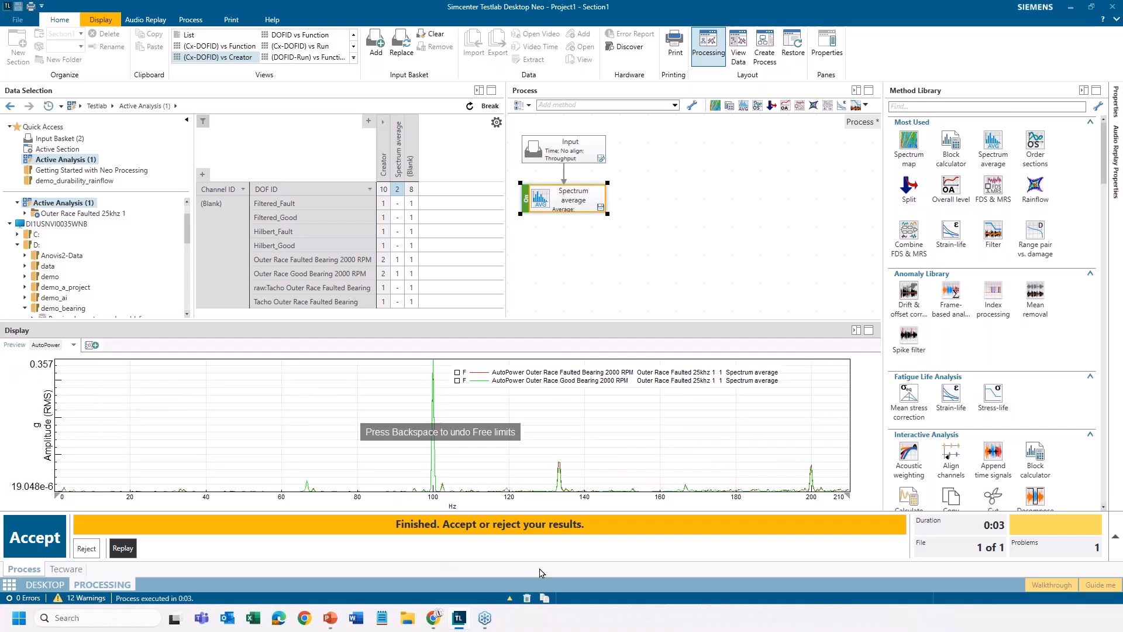
Set the frequency axis limits to Free and narrow the displayed range to 0 to about 44838 Hz
right_click(492, 500)
mouse_move(523, 397)
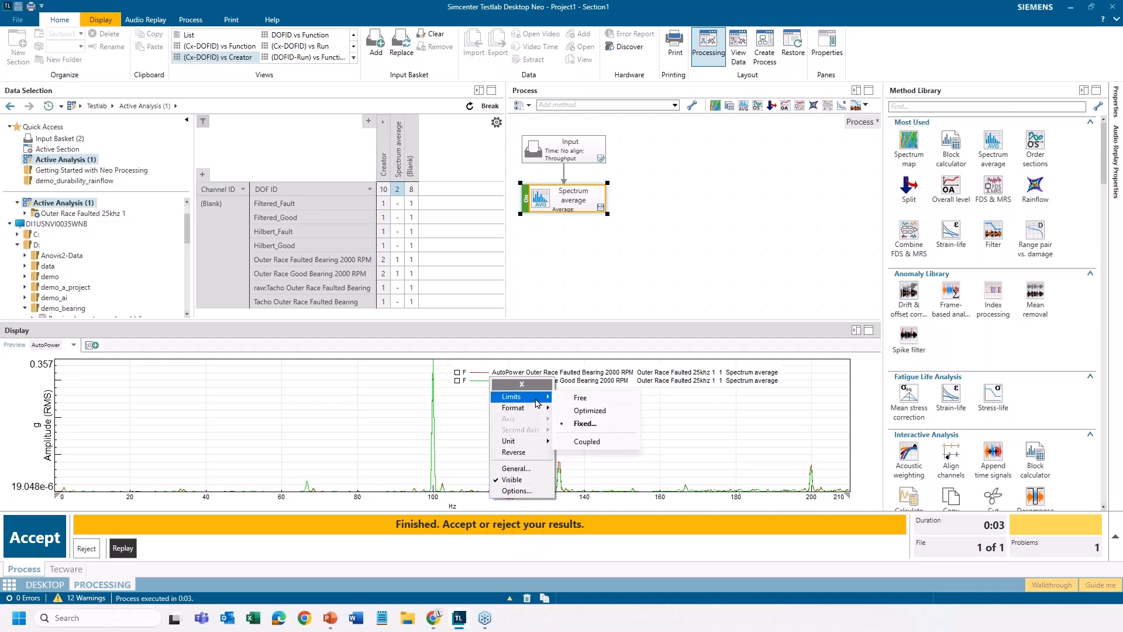
click(579, 402)
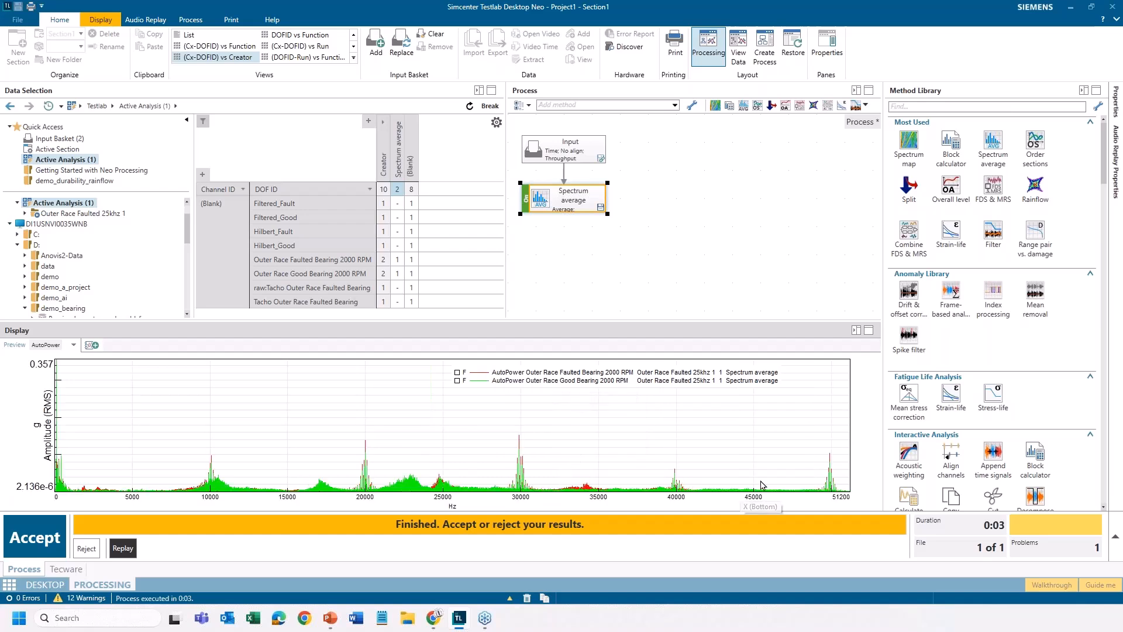
drag(753, 484, 56, 484)
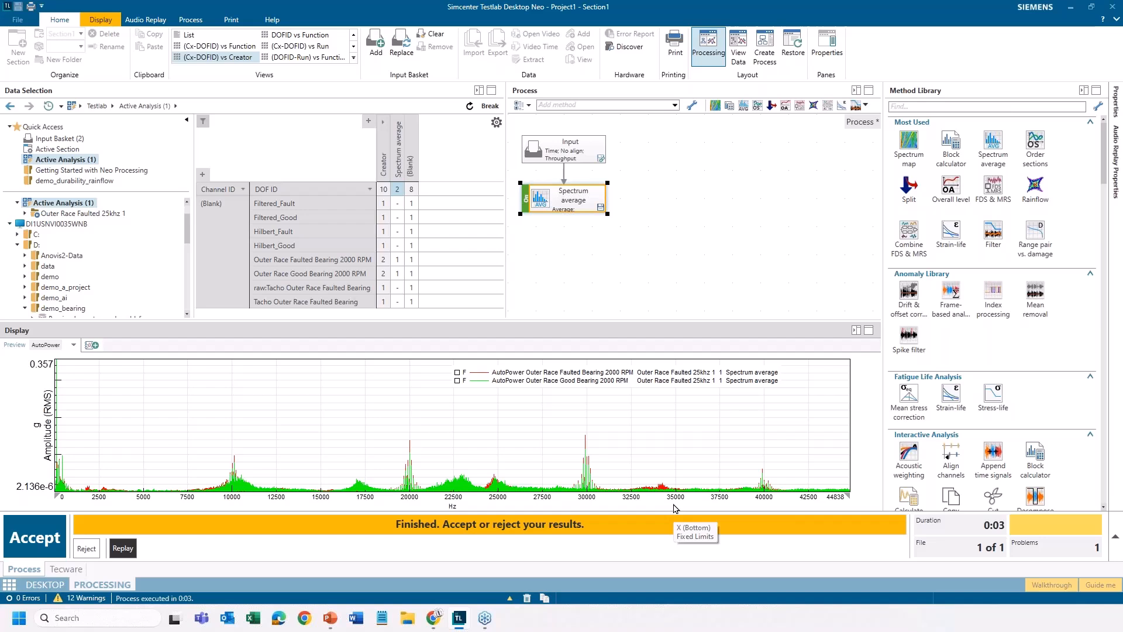
Switch to the PowerPoint slide show on good versus bad bearing Fourier analysis
mouse_move(339, 619)
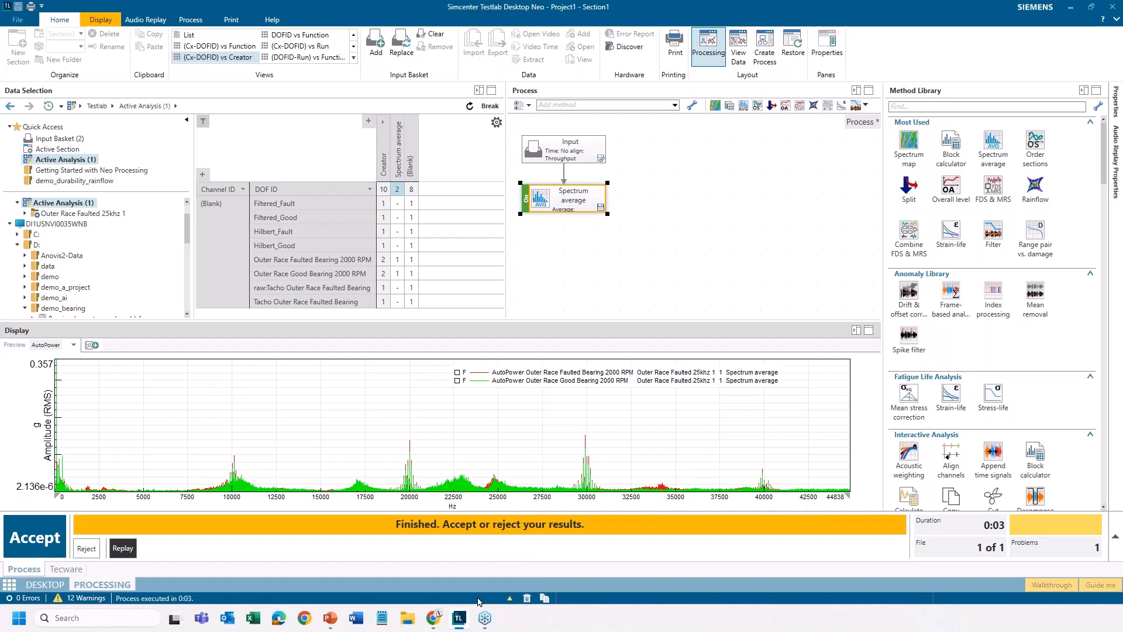
mouse_move(460, 622)
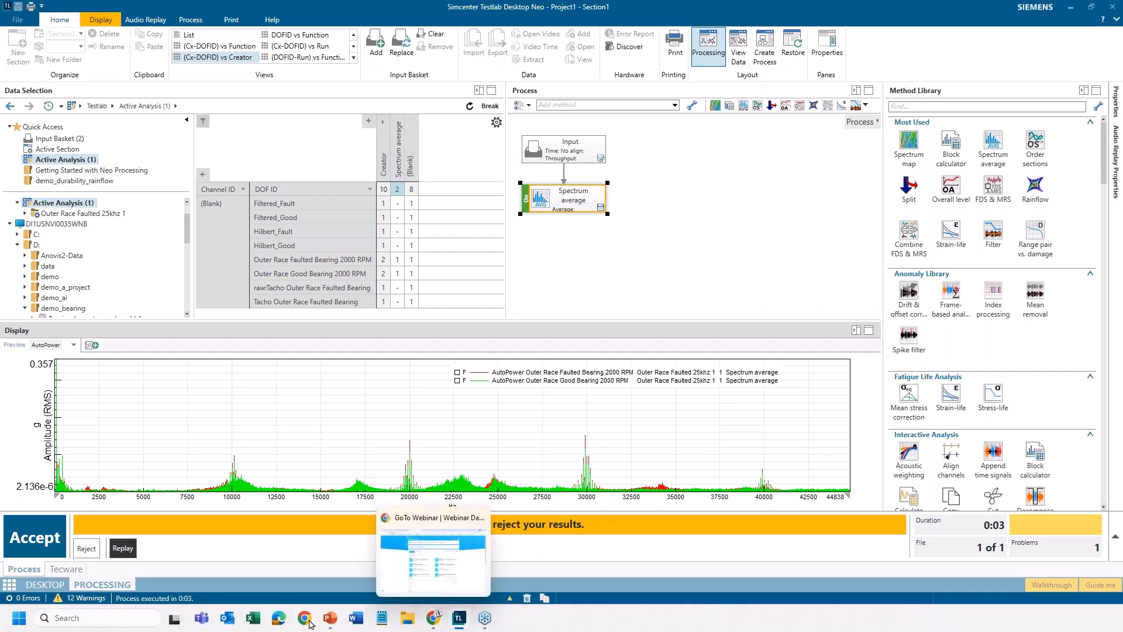
click(321, 575)
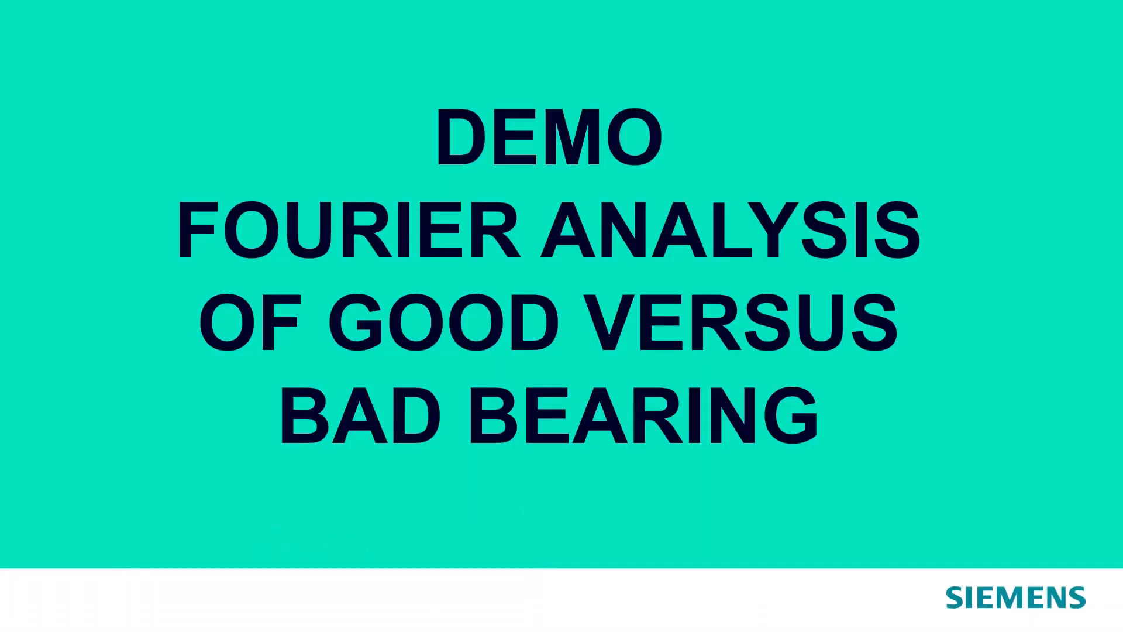
key(Right)
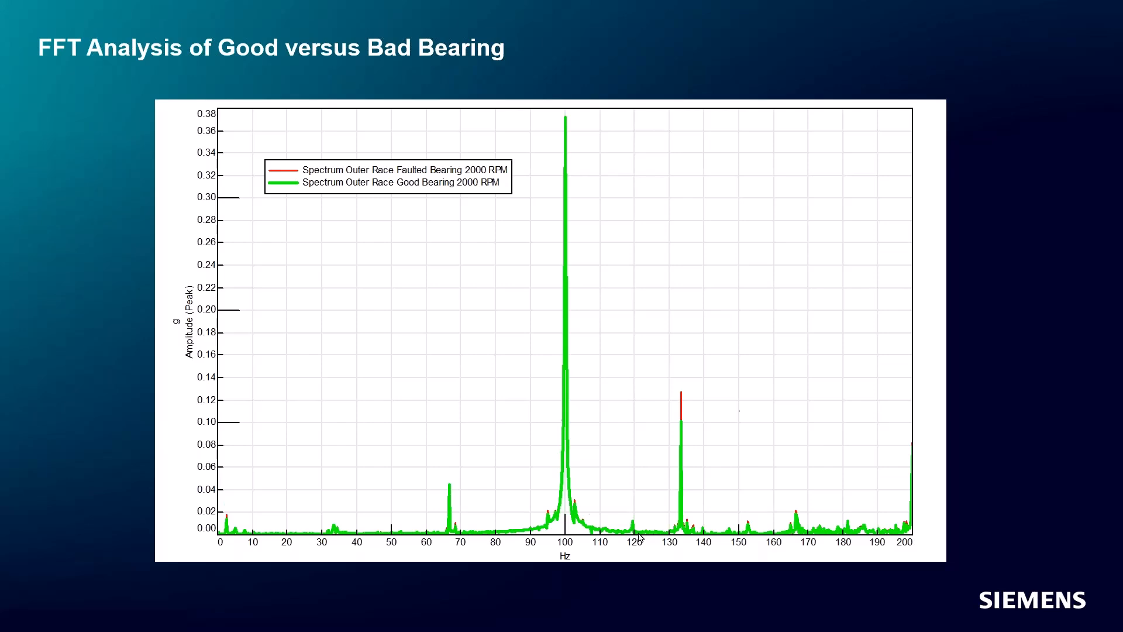
key(Right)
key(Right)
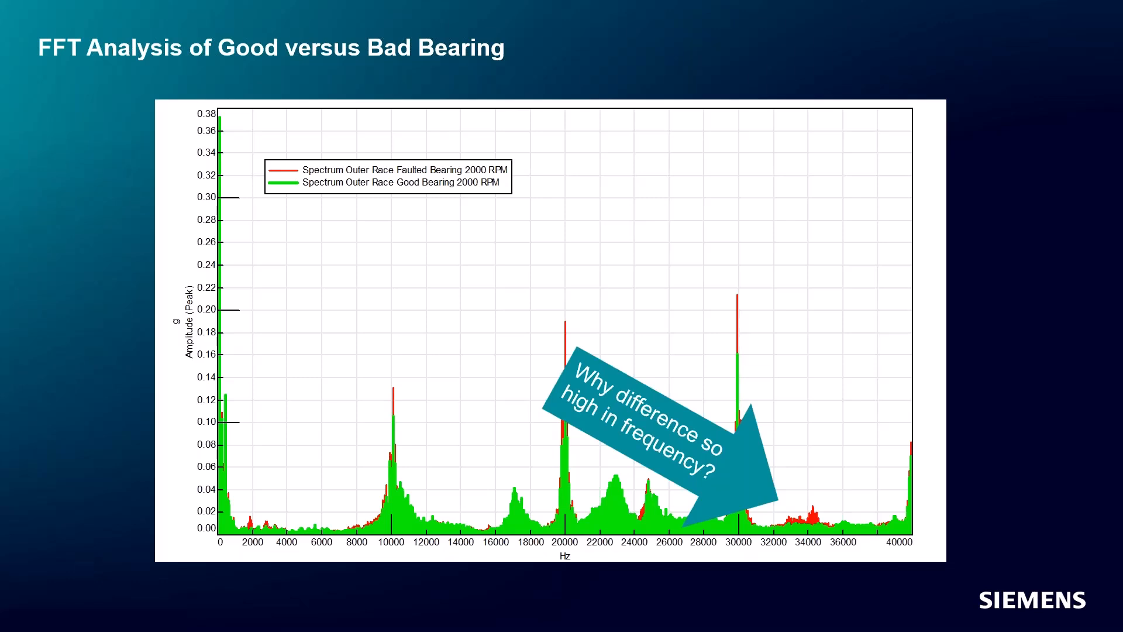
key(Right)
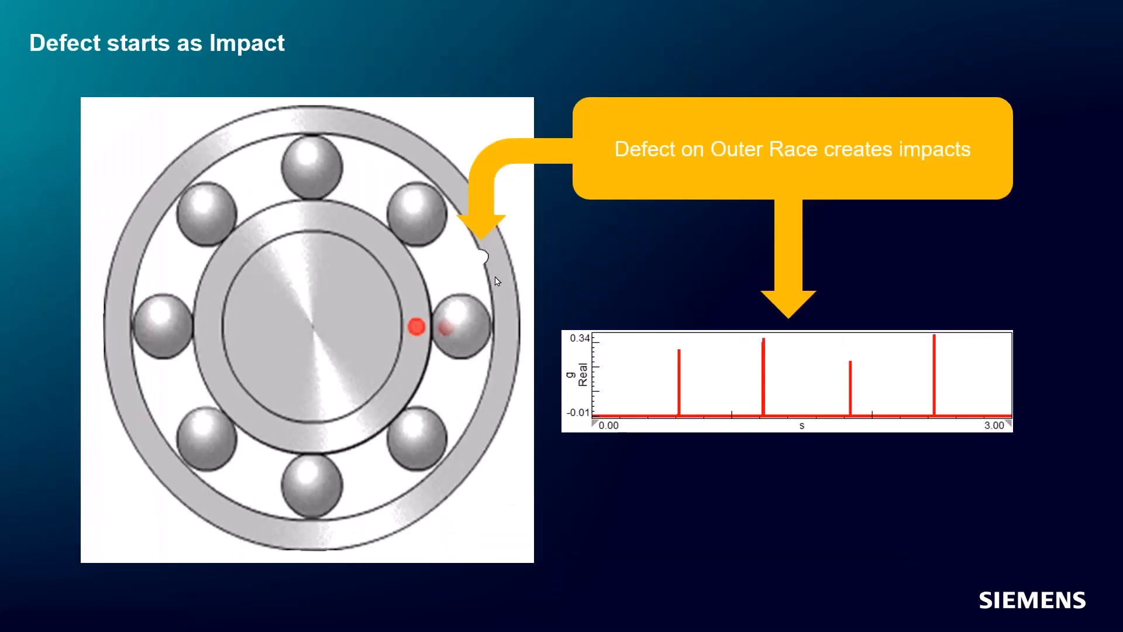
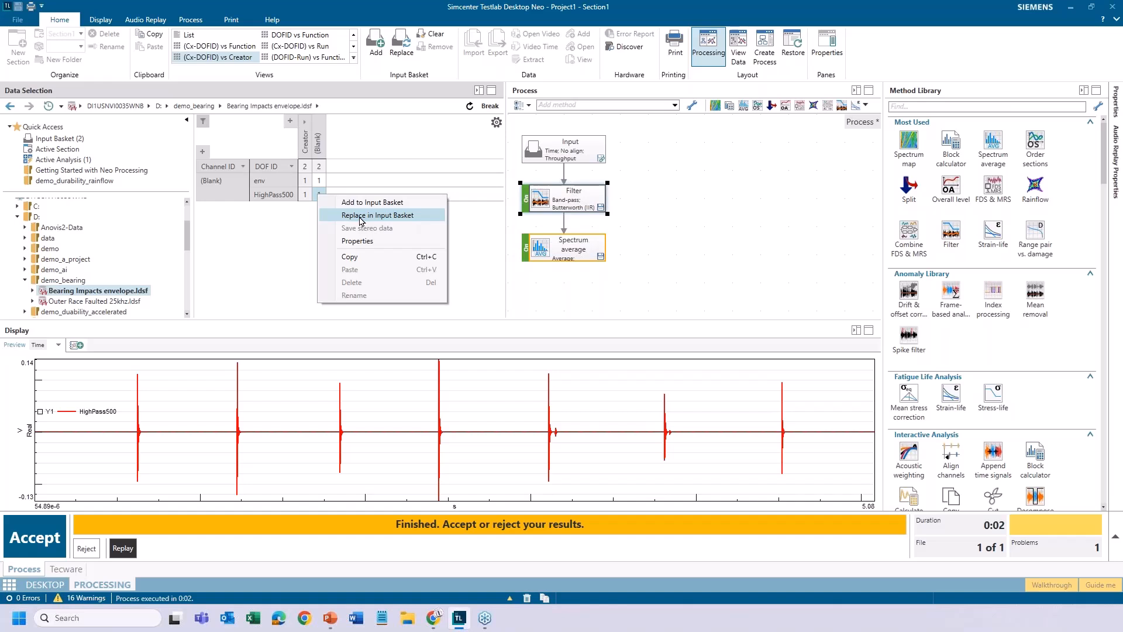
Put the HighPass500 signal in the input basket and insert an Envelope method between Filter and Spectrum average
click(361, 216)
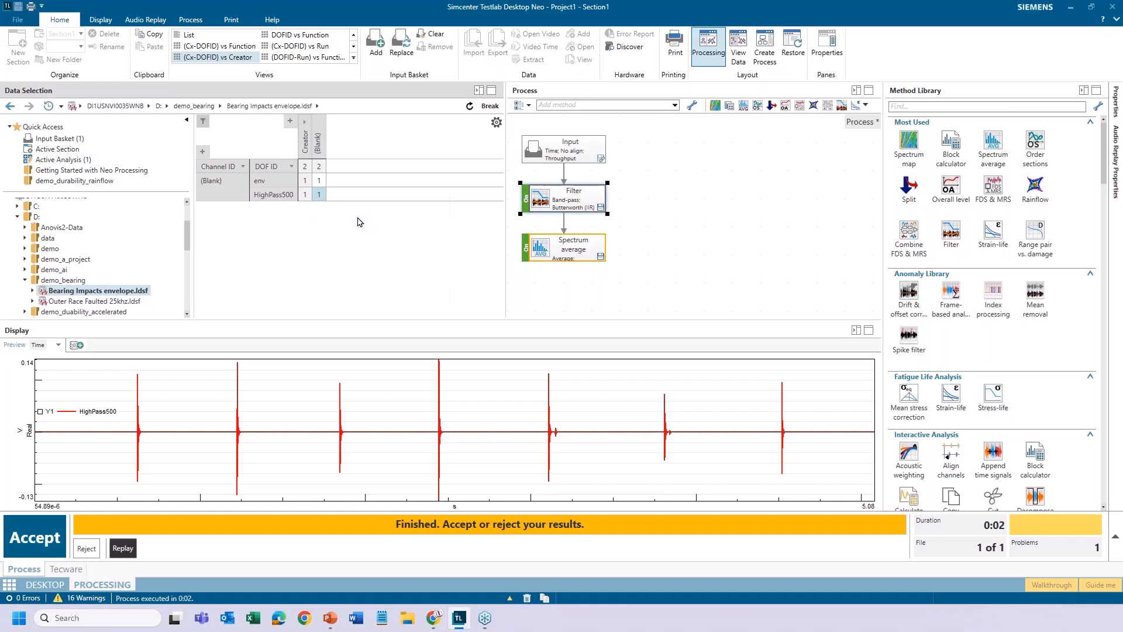
drag(569, 252, 571, 272)
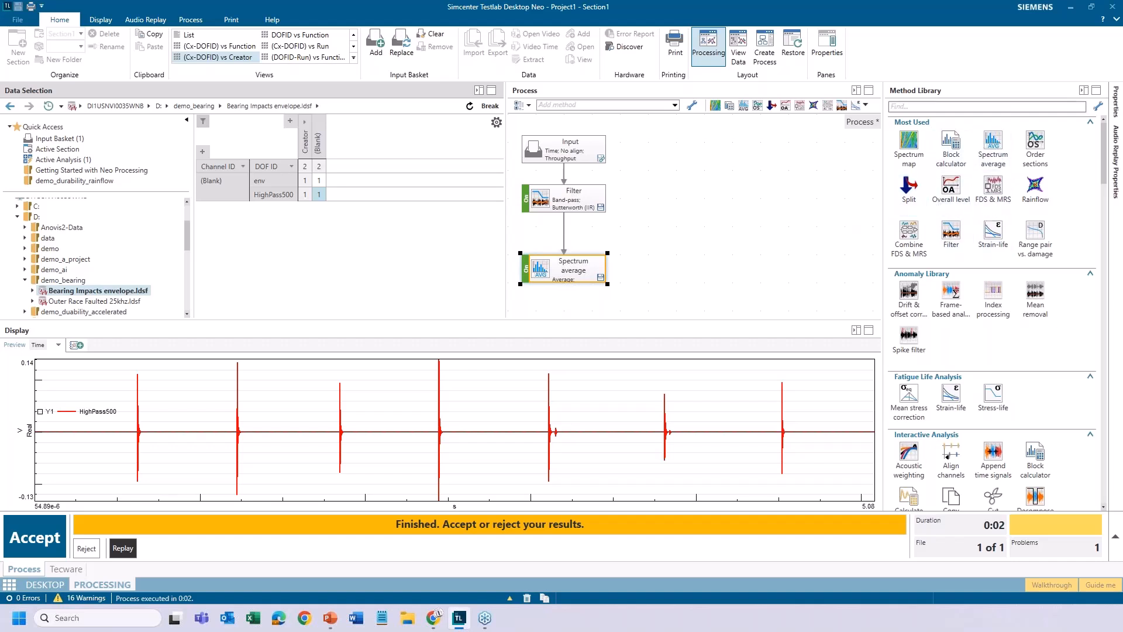
click(948, 107)
text(env)
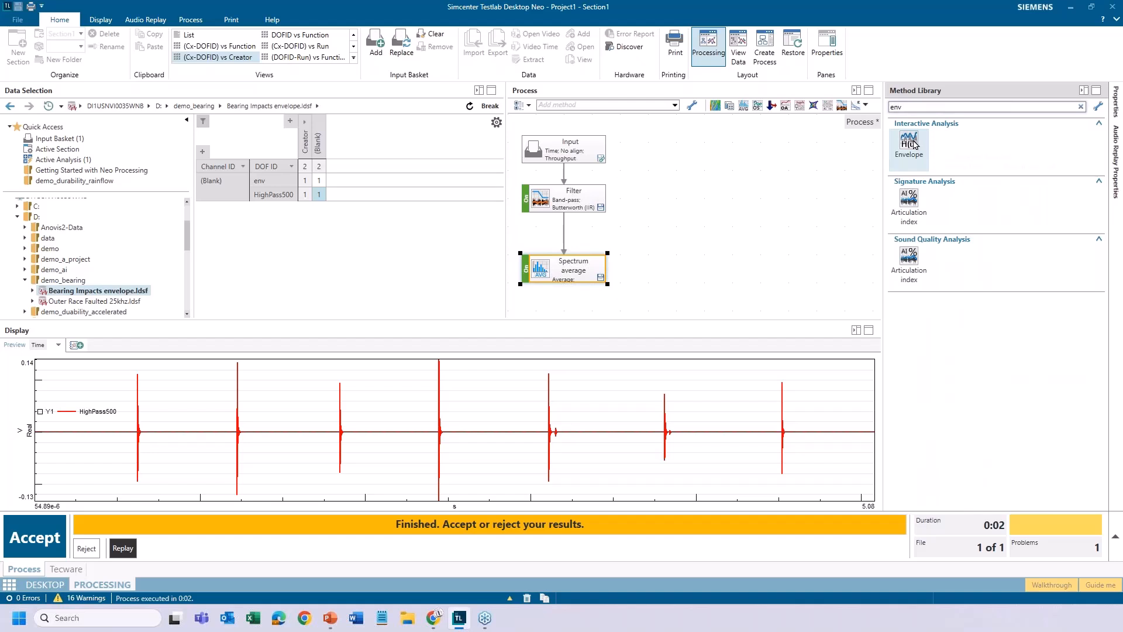
drag(913, 144, 566, 237)
Switch off the Filter method and connect Input directly to Spectrum average as well
click(572, 199)
click(526, 203)
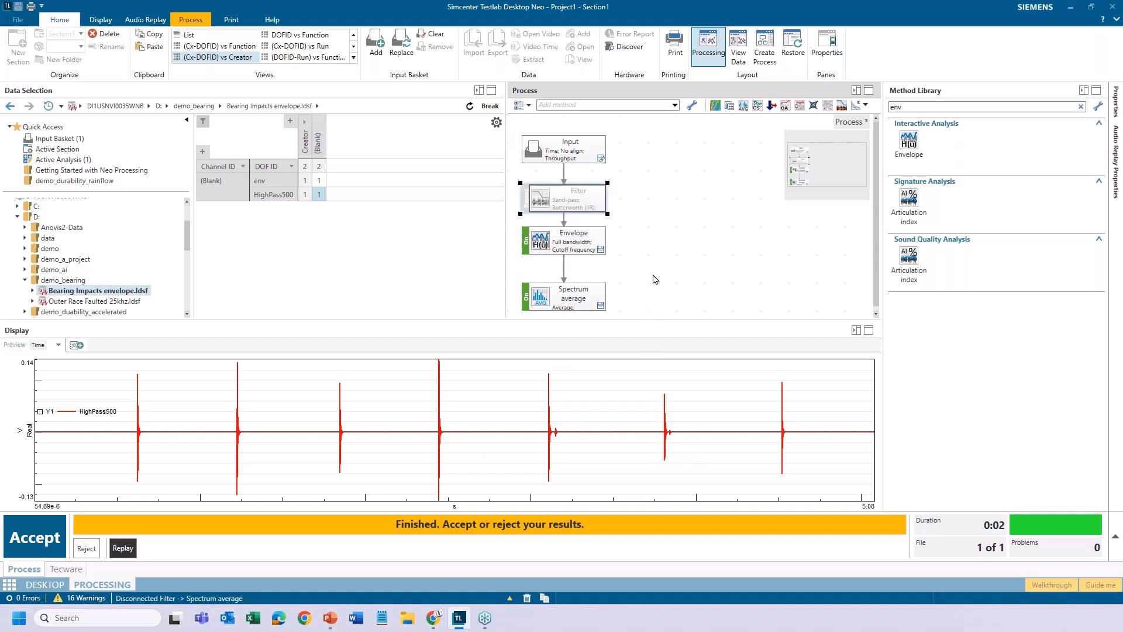
drag(608, 150, 609, 298)
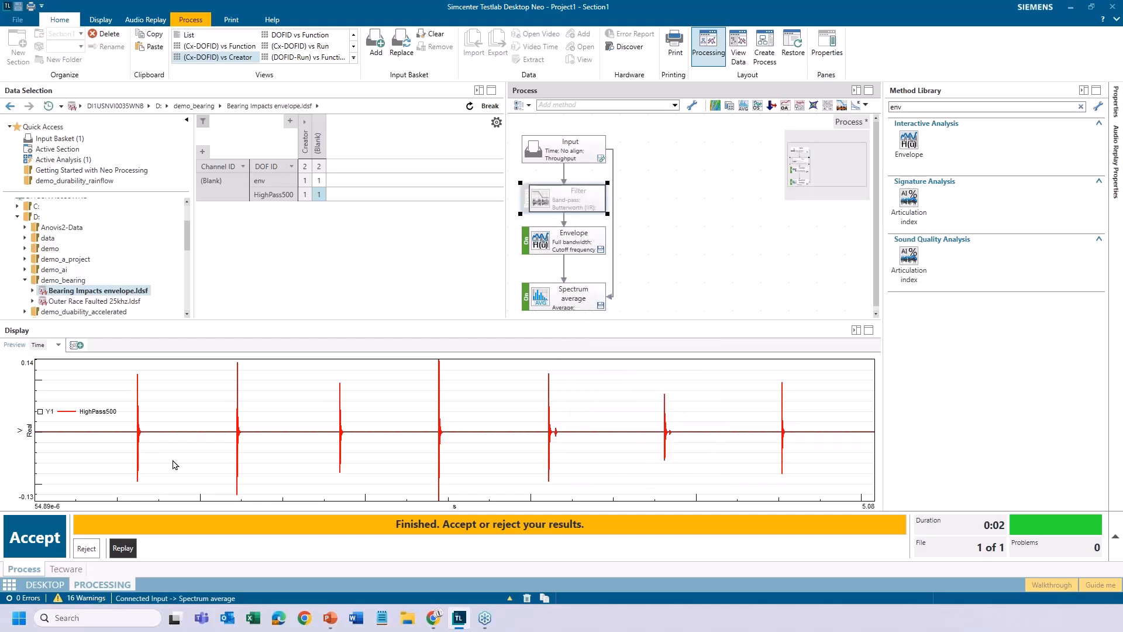
Accept the finished results and run the process with the HighPass500 signal of Bearing Impacts envelope.ldsf as input
click(47, 542)
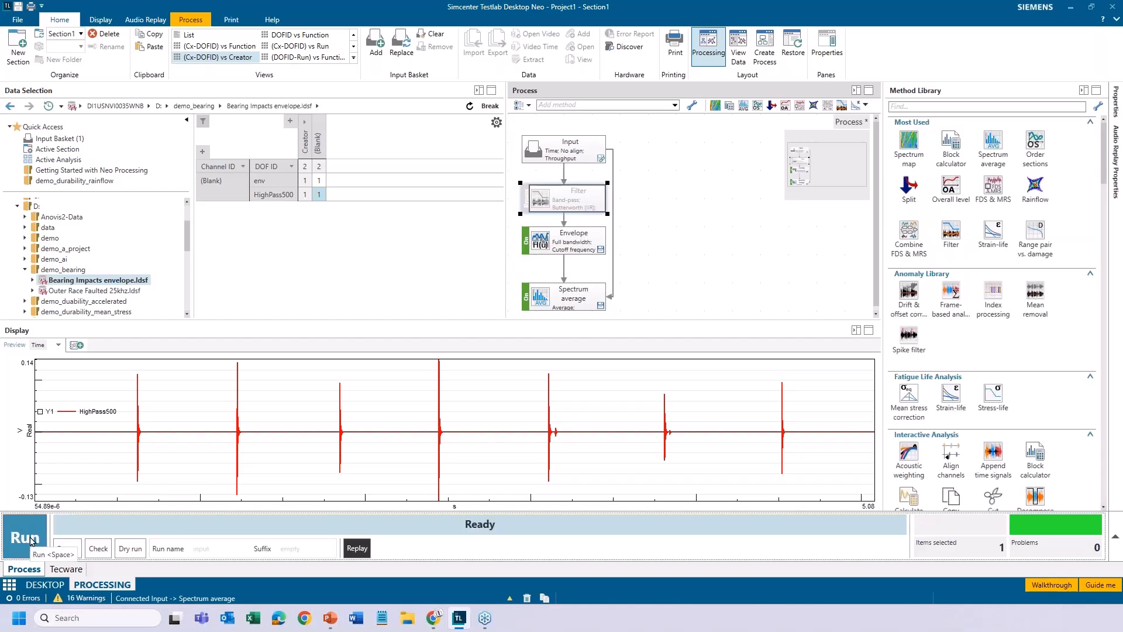
right_click(320, 195)
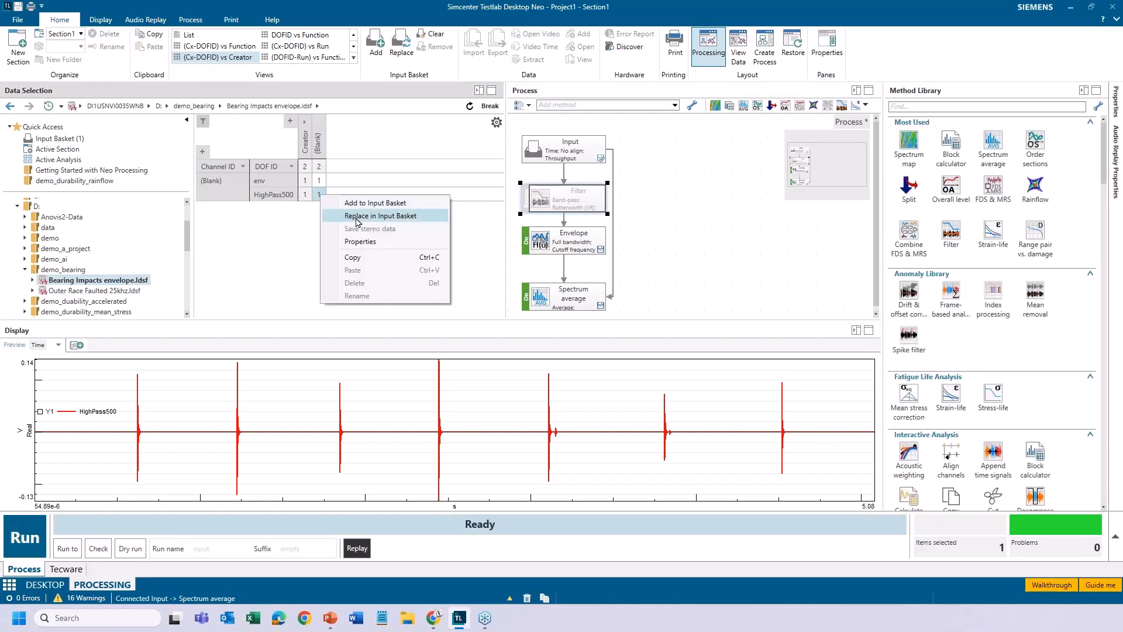
click(357, 217)
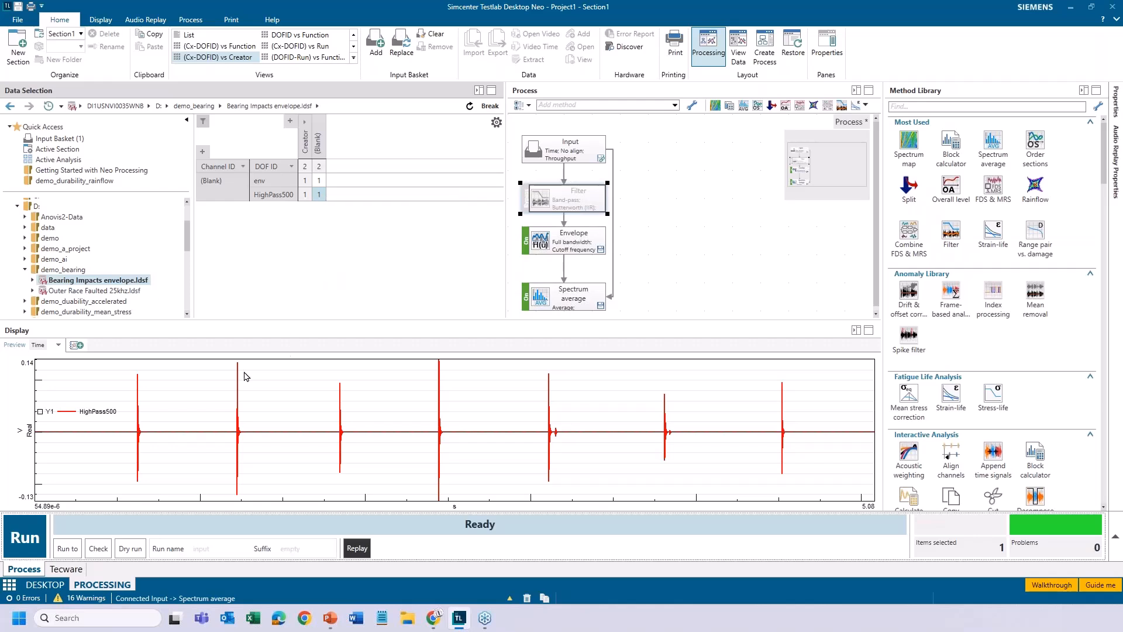
click(20, 544)
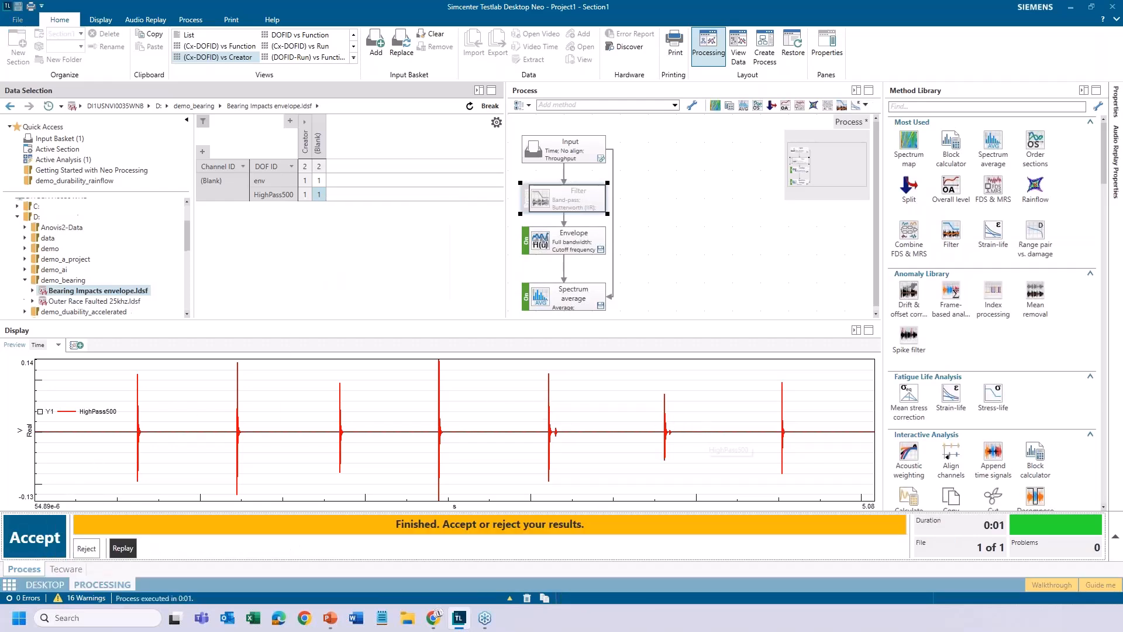
Overlay the original and Envelope HighPass500 traces from the active analysis and inspect one impact between about 1.76 and 1.92 s
click(82, 163)
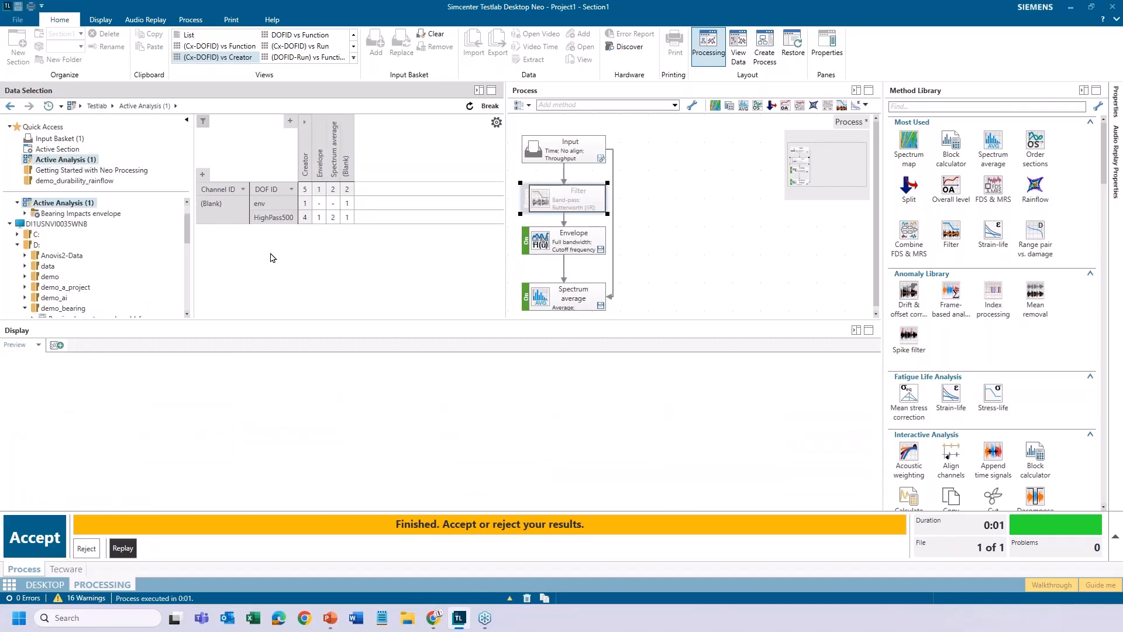
click(347, 218)
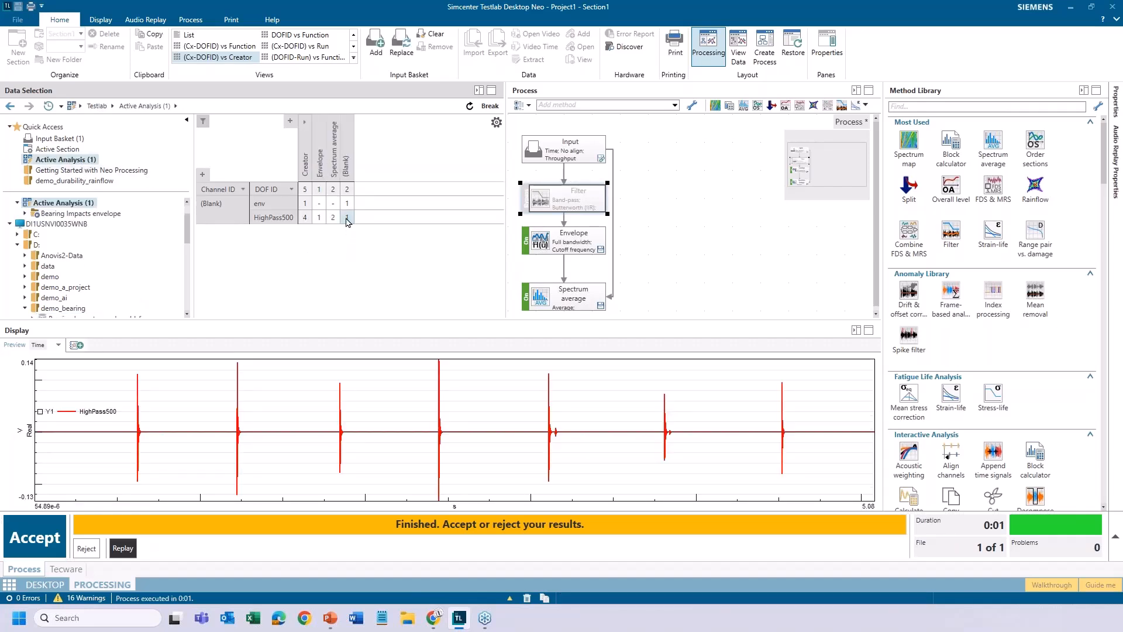
ctrl+click(319, 217)
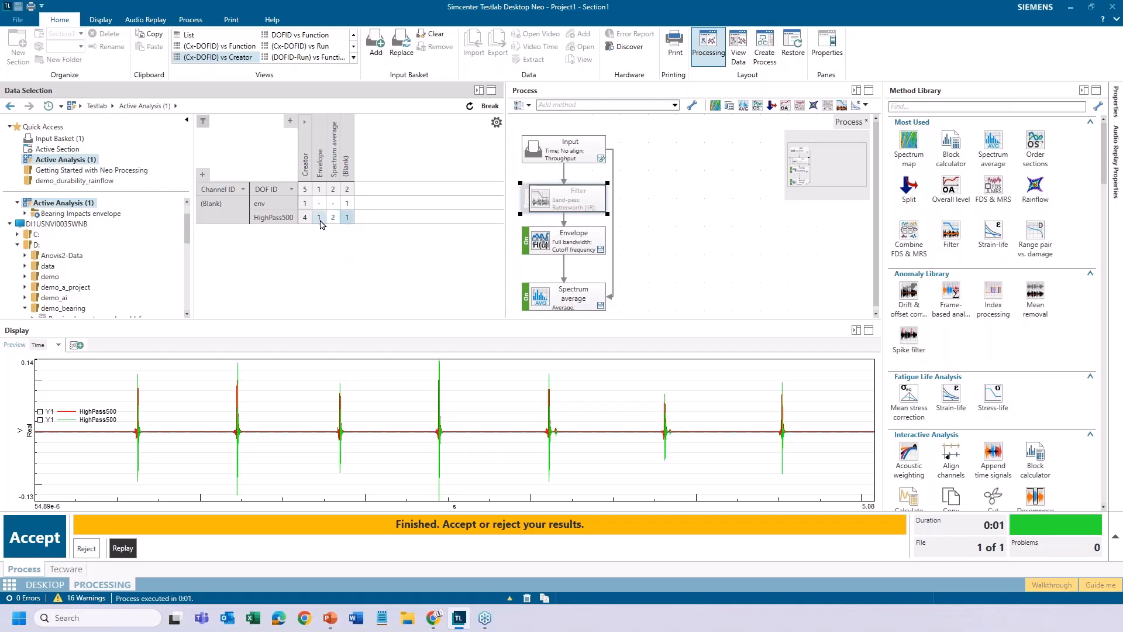
drag(326, 432, 353, 431)
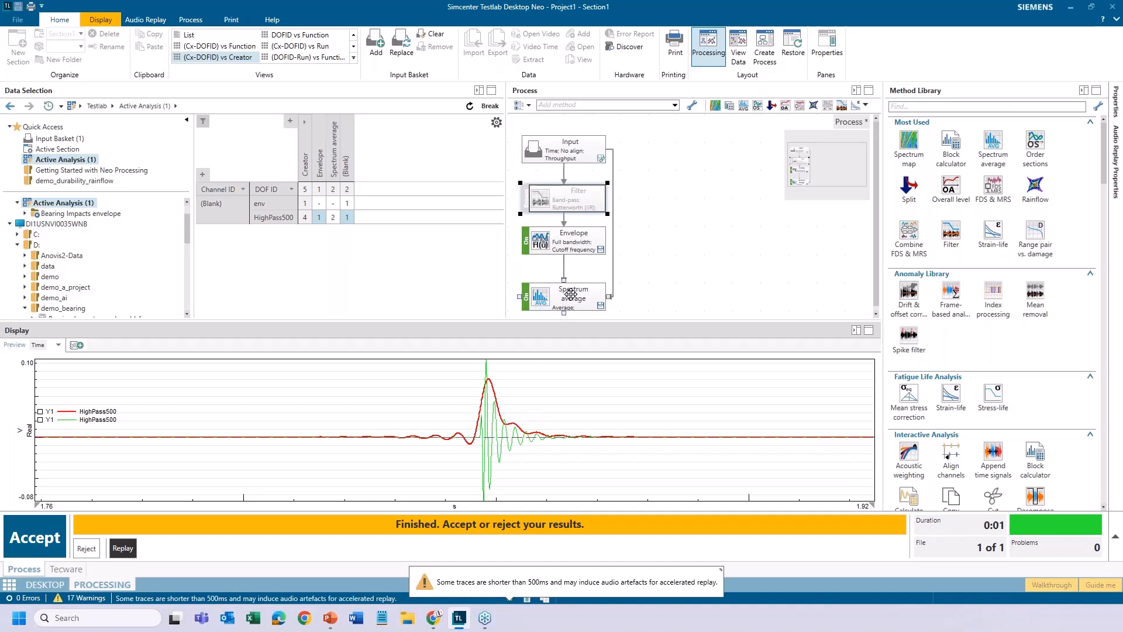
mouse_move(570, 296)
key(BackSpace)
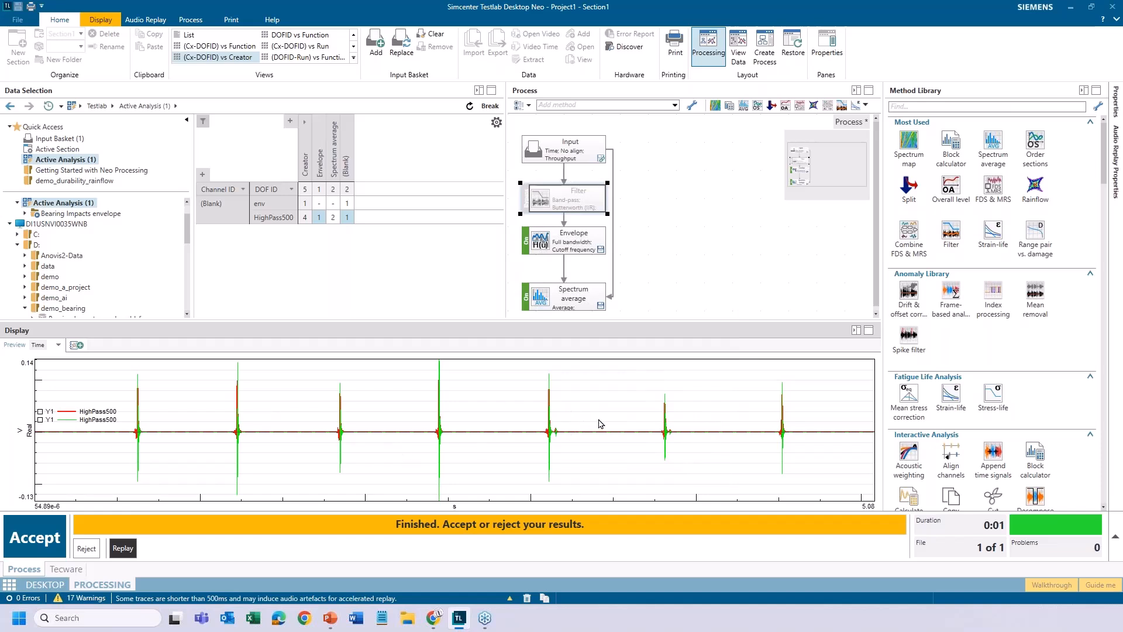
Review the Envelope method's band type, low-pass filtering and cutoff frequency properties
double_click(566, 238)
click(543, 372)
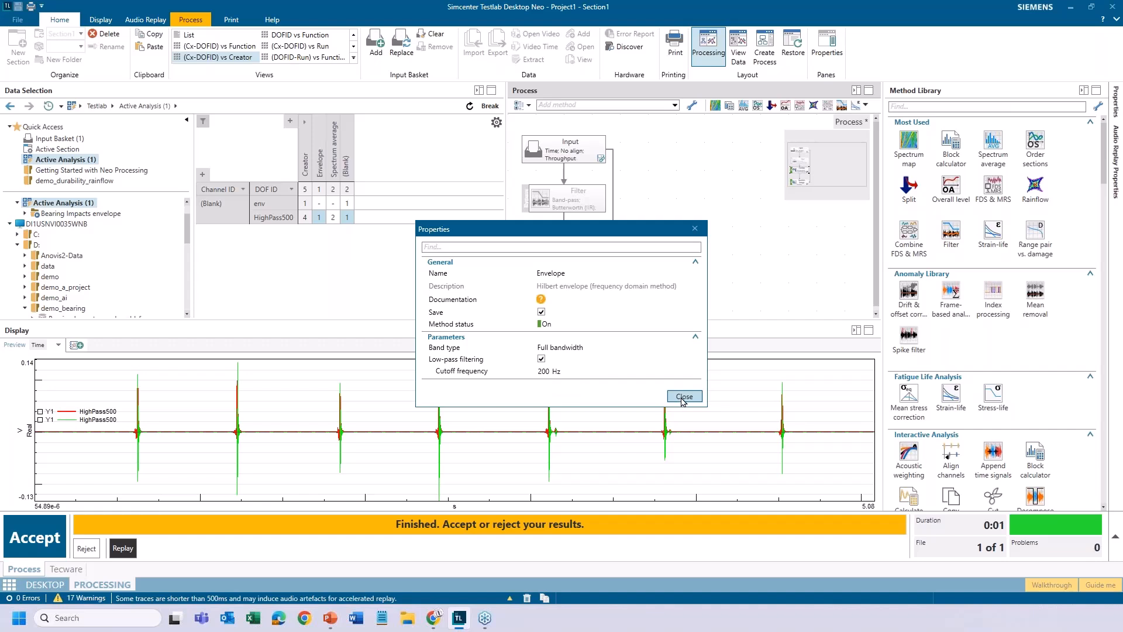
click(683, 397)
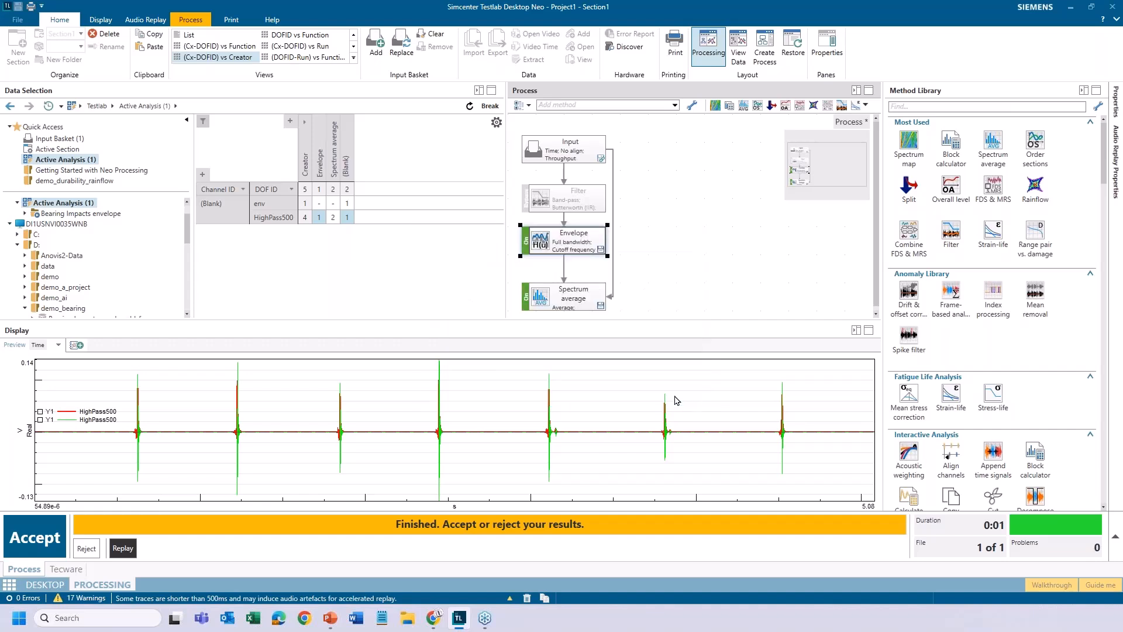
Display both Spectrum average results and narrow the frequency range to 0 to about 3363 Hz
click(331, 195)
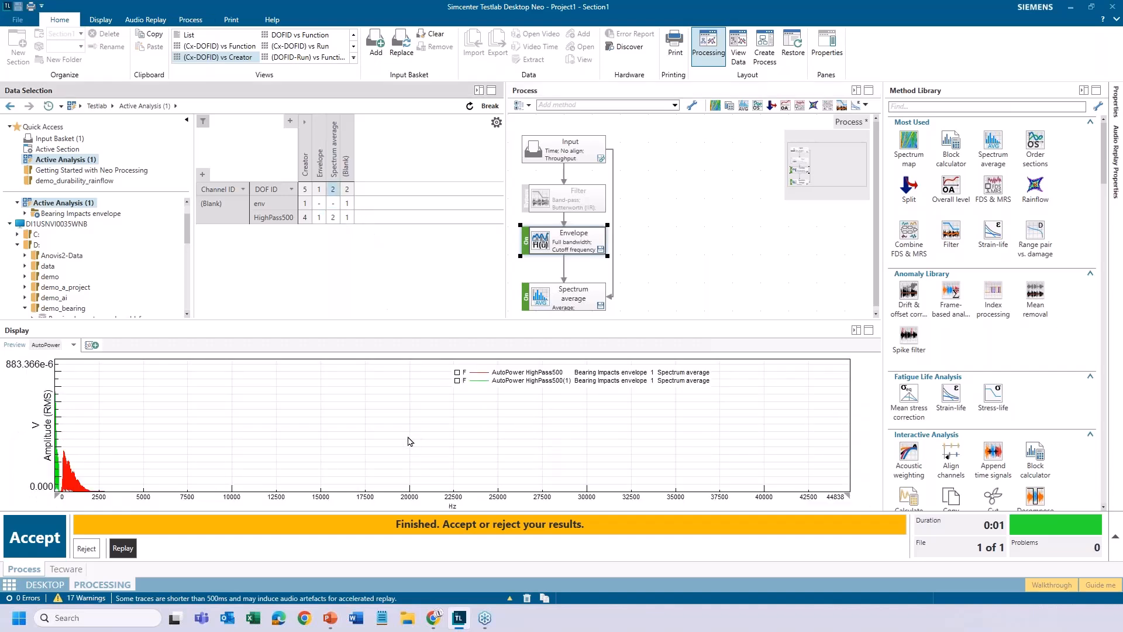
drag(120, 463, 46, 453)
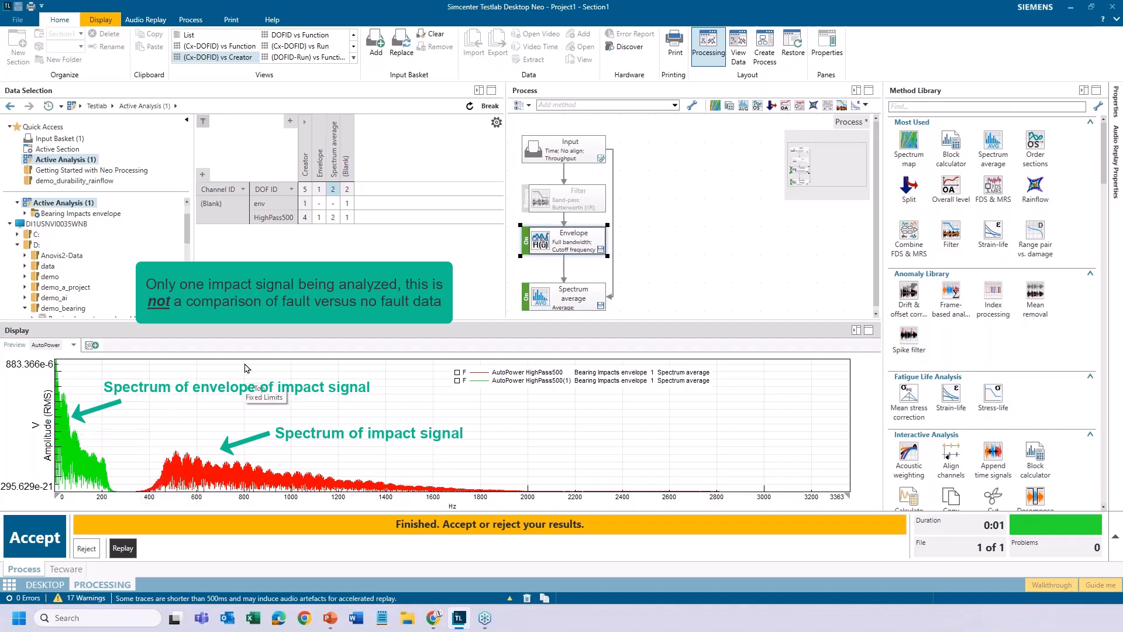
Return to the overlaid HighPass500 time traces and inspect the impact between about 1.60 and 2.33 s
click(319, 217)
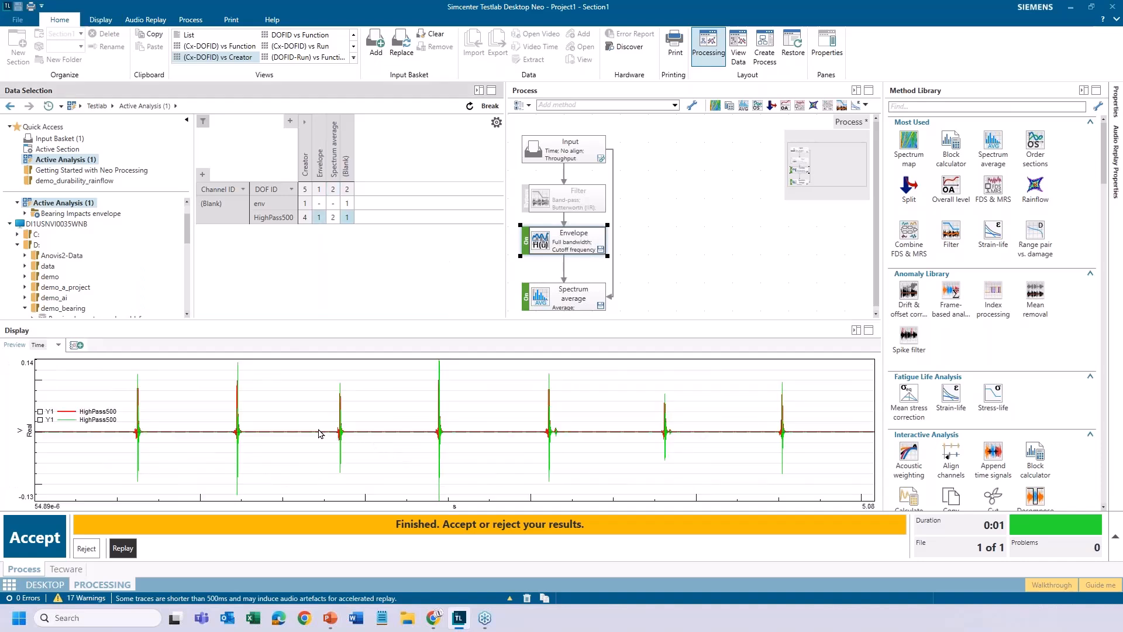
drag(299, 434, 420, 435)
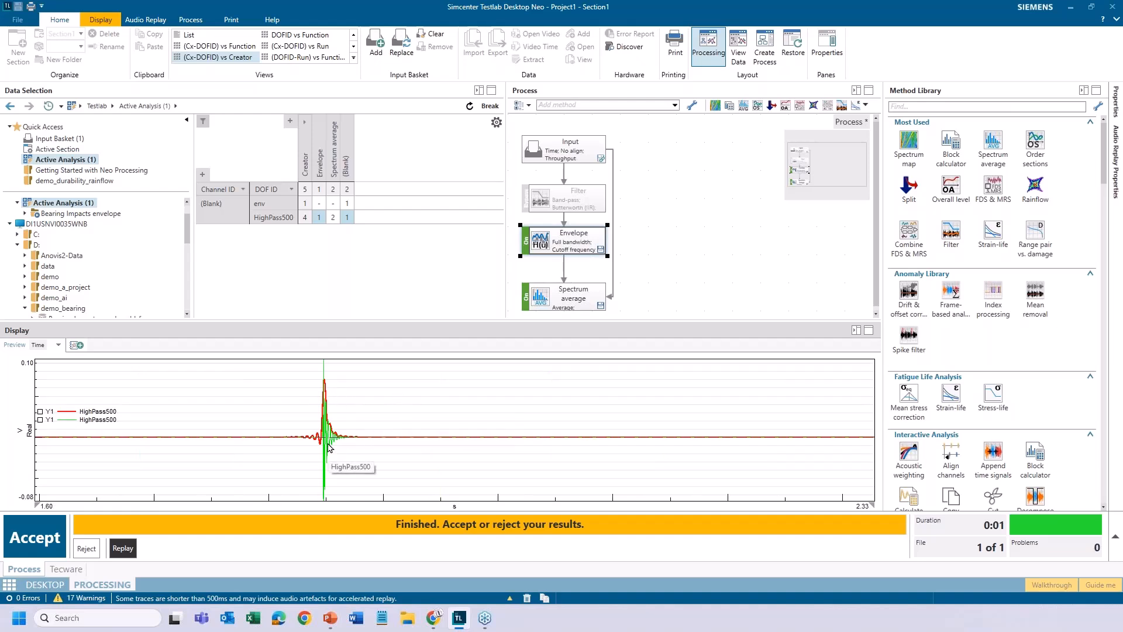
key(BackSpace)
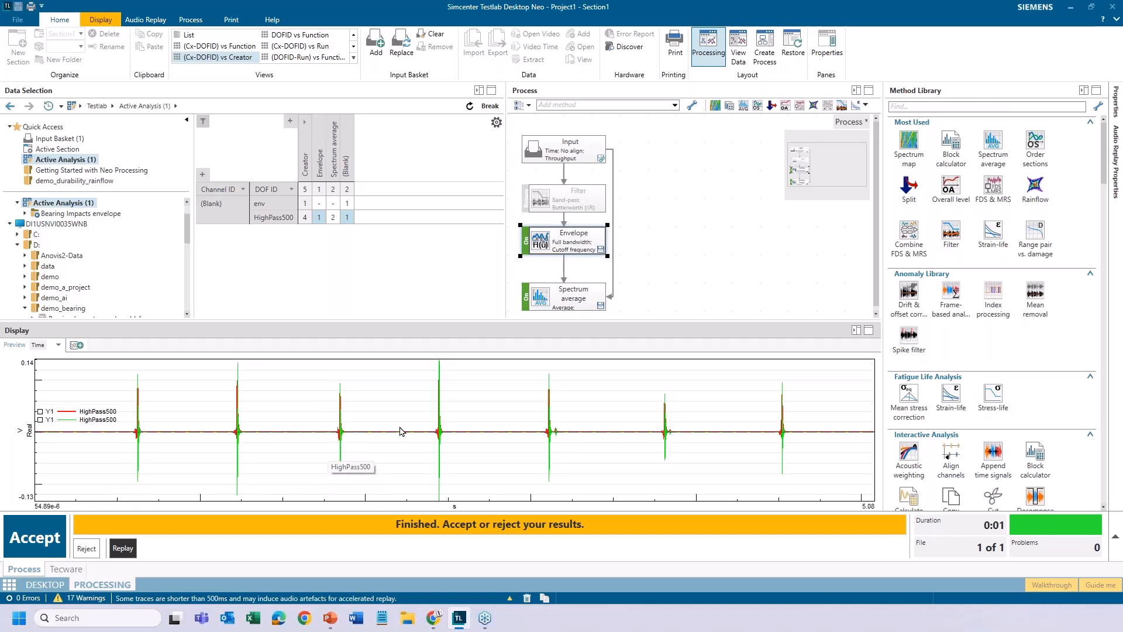
Add a double cursor to the time traces and place it on two neighbouring impacts at about 1.85 and 2.44 s
right_click(412, 411)
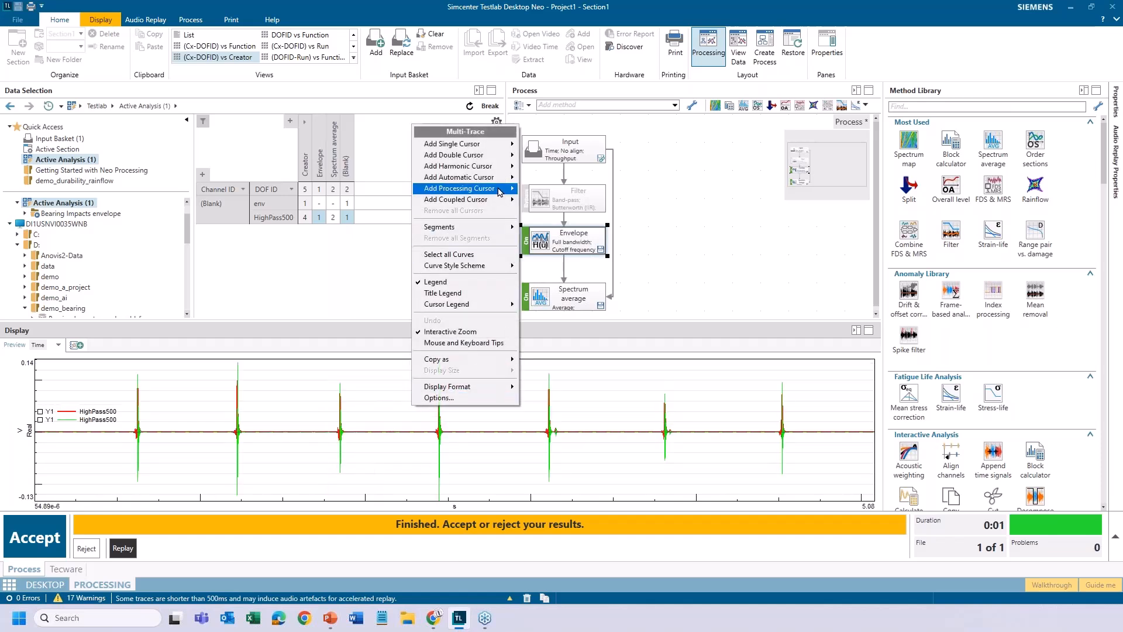
mouse_move(493, 157)
click(541, 156)
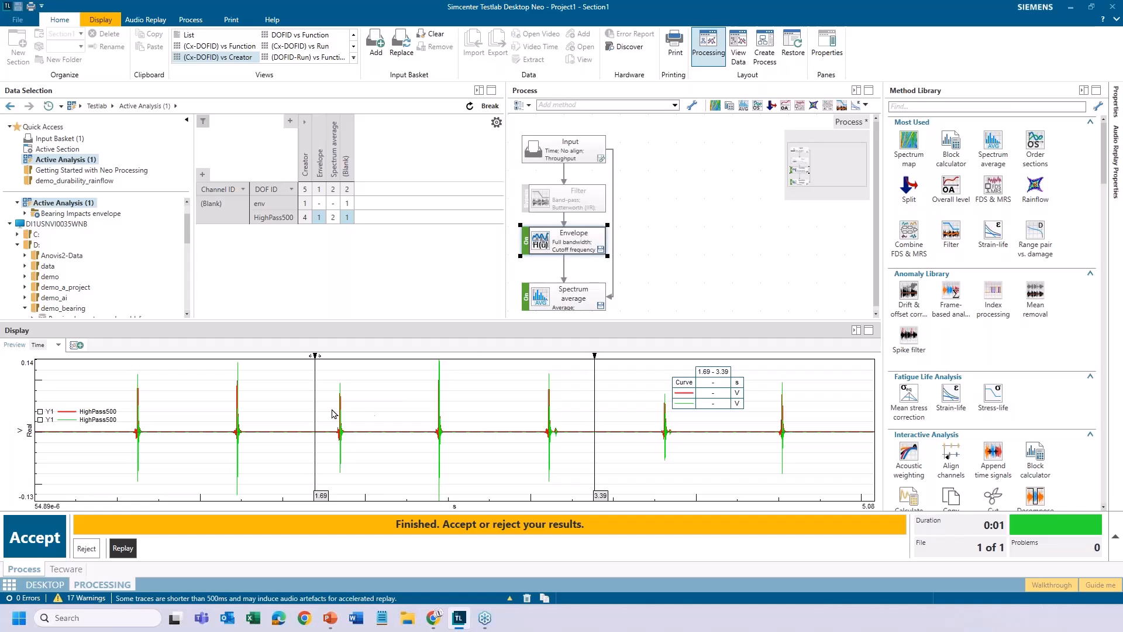
drag(312, 414, 341, 419)
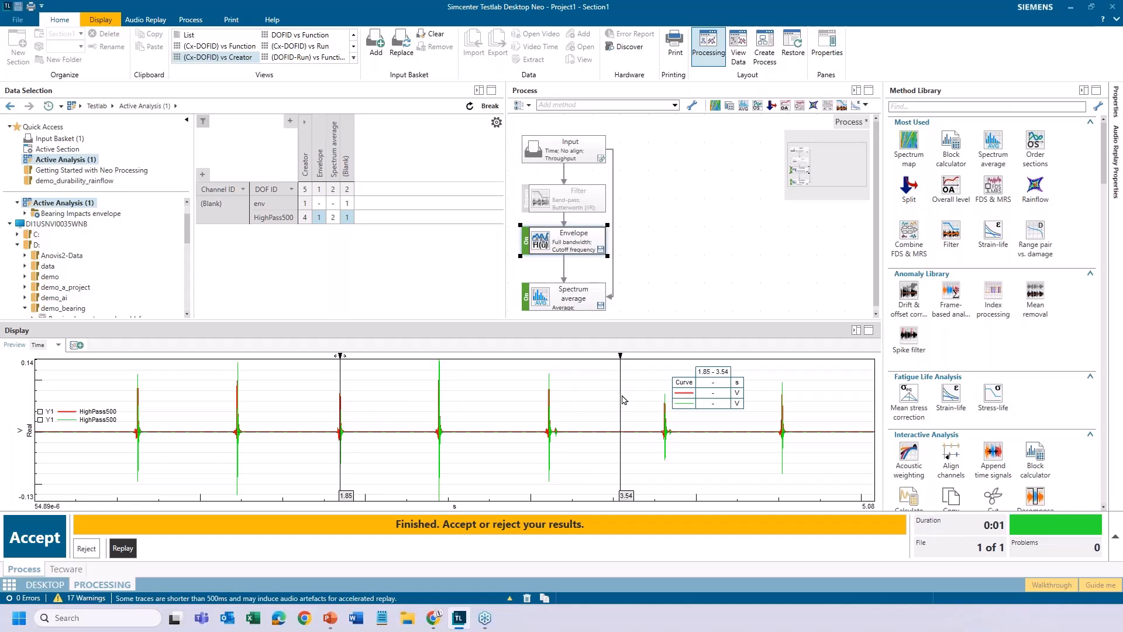
drag(621, 400, 440, 404)
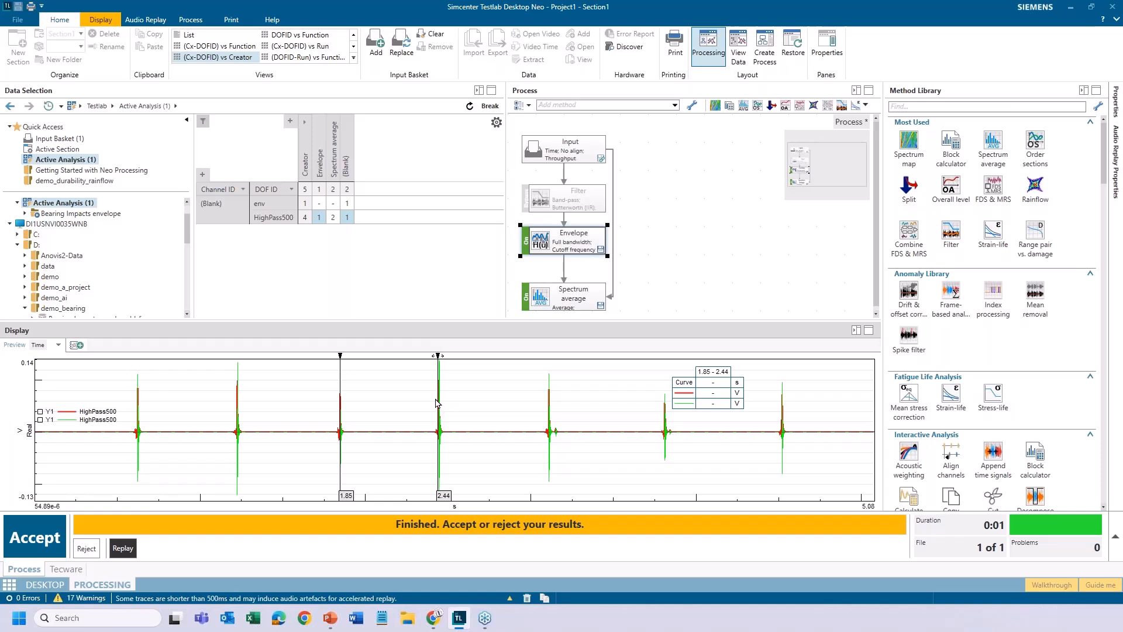
Add the Freq (1/Δt) calculation to the double cursor and shift the cursor pair to about 1.84 and 2.43 s
right_click(439, 403)
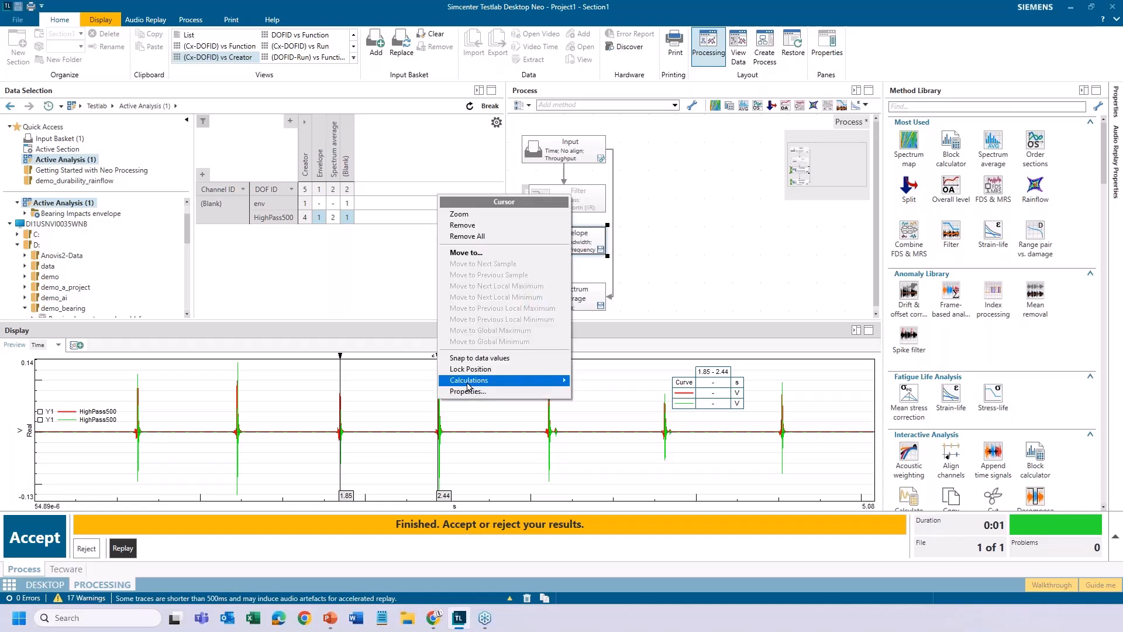
mouse_move(470, 381)
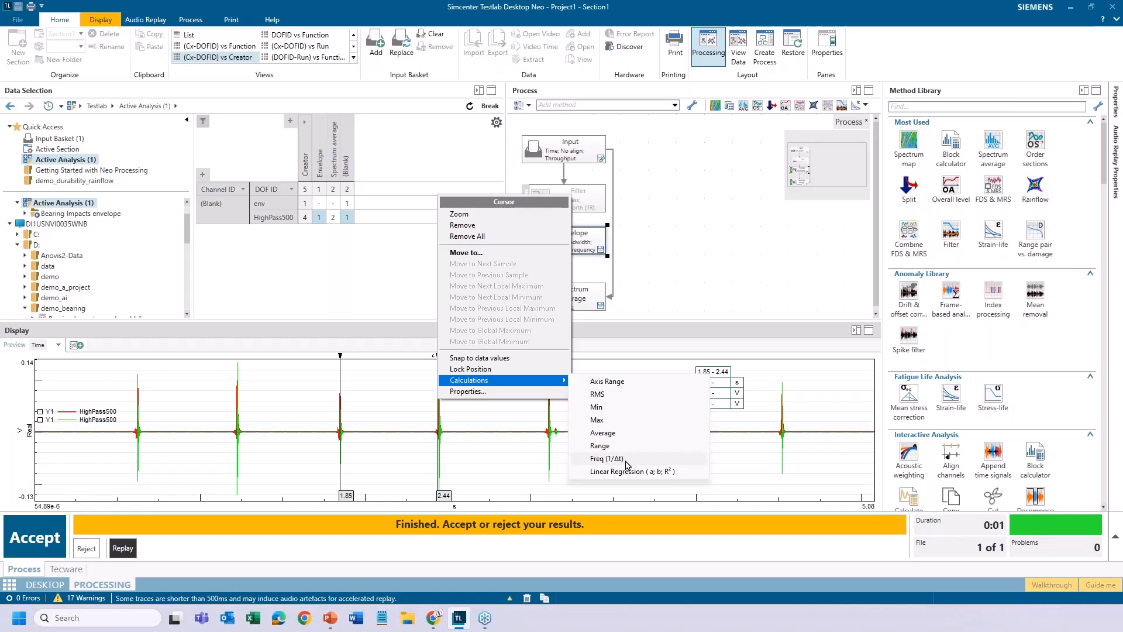
click(606, 458)
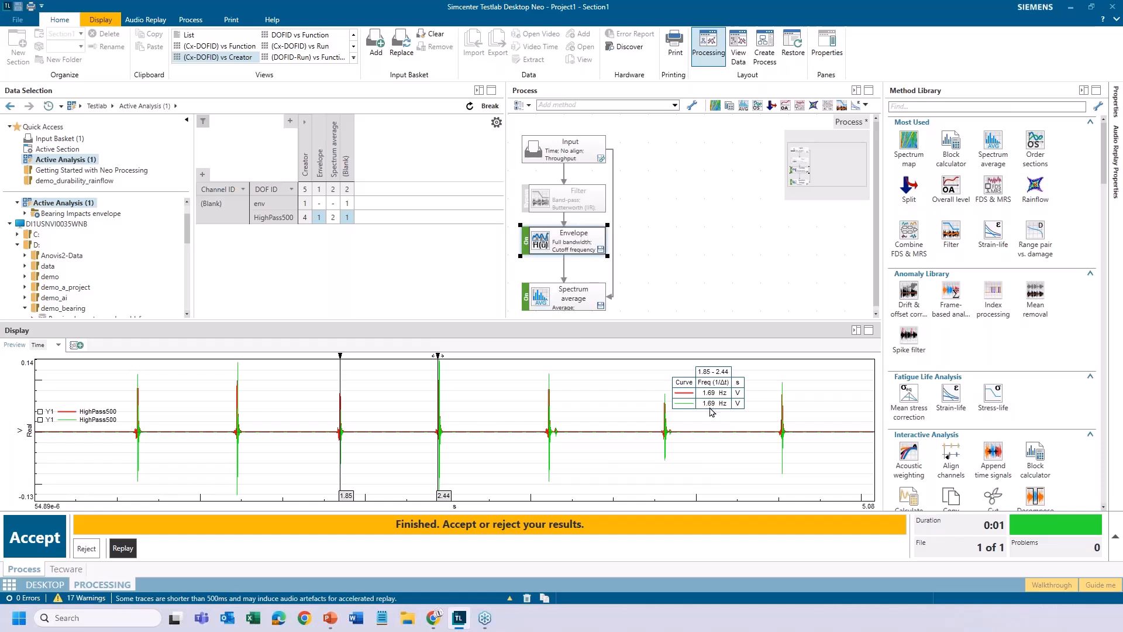
drag(343, 420, 347, 443)
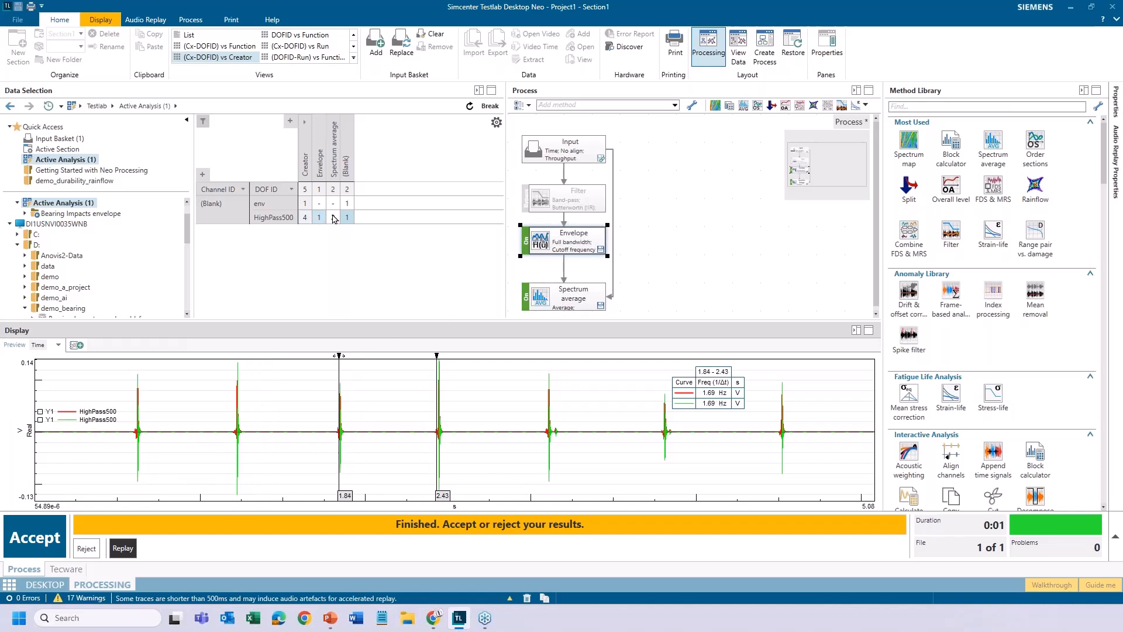
Display both Spectrum average results and magnify the envelope spectrum to 0 to about 74 Hz
click(337, 195)
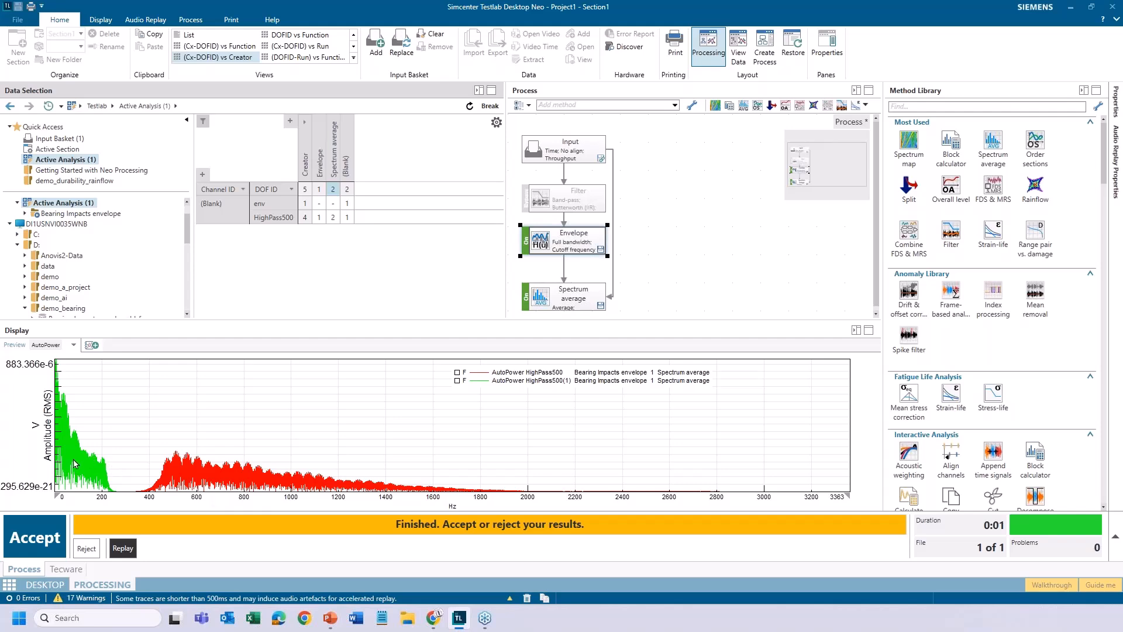
drag(73, 455, 48, 453)
drag(259, 450, 54, 450)
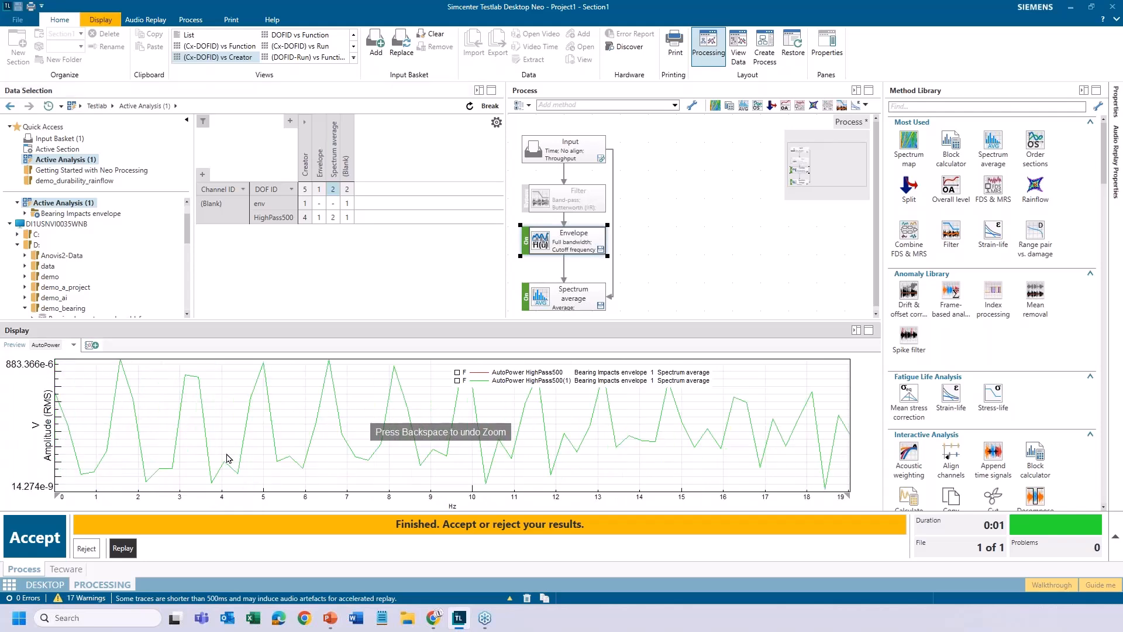
key(BackSpace)
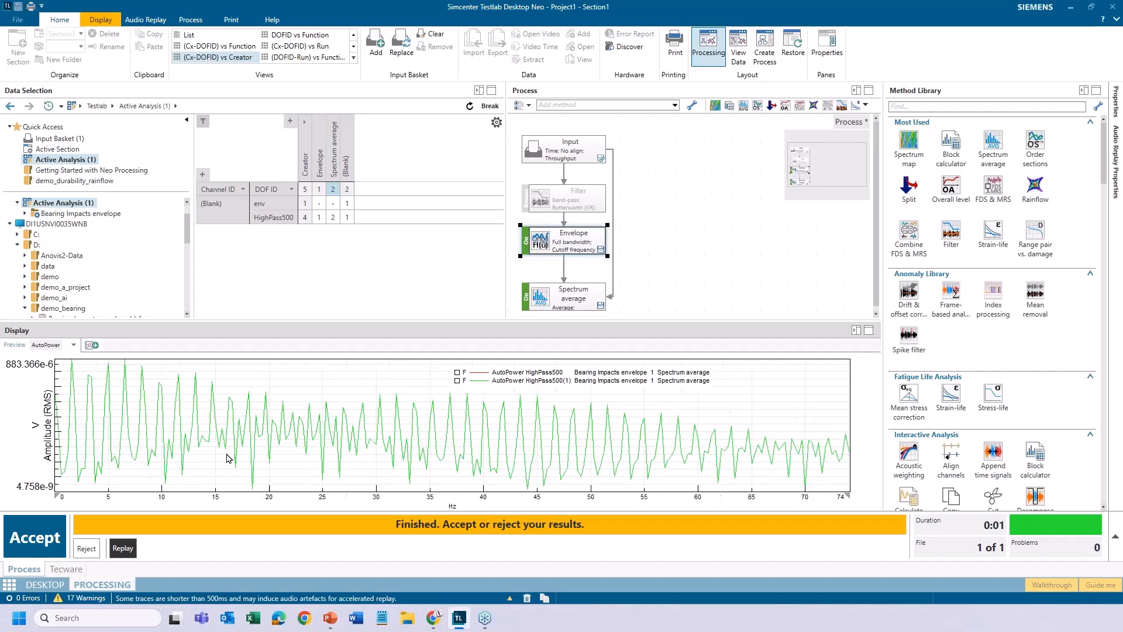
Add a single cursor to the spectrum and place it on the first envelope peak at about 1.64 Hz
right_click(319, 386)
mouse_move(364, 117)
click(459, 135)
drag(453, 410, 74, 432)
Set the frequency axis limits to Free and display only the original HighPass500 time signal
right_click(141, 502)
mouse_move(175, 398)
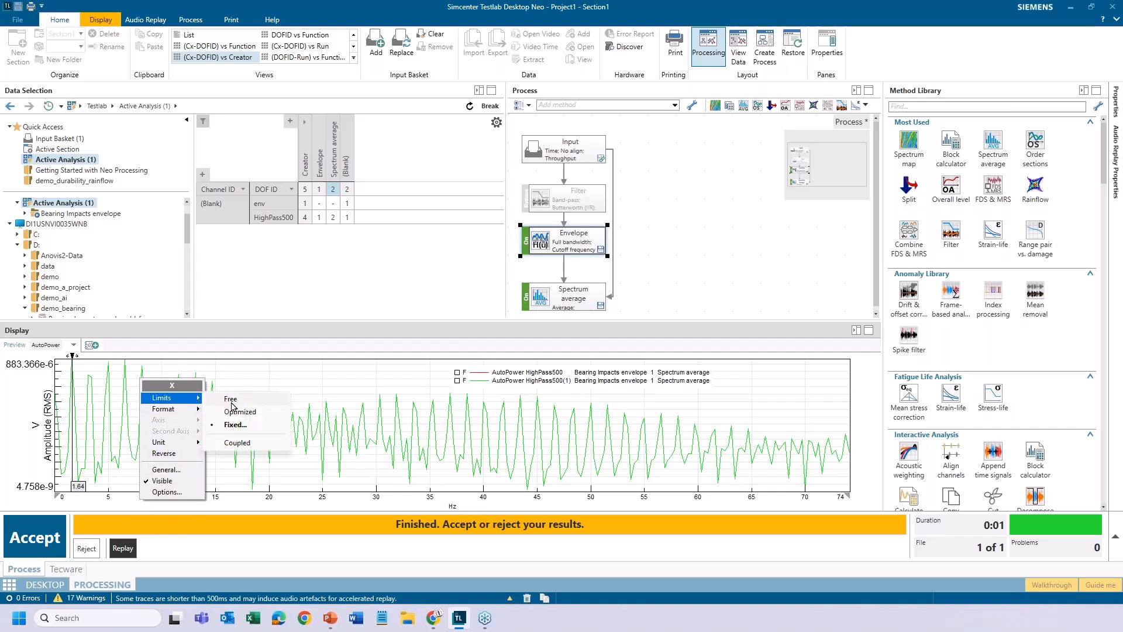
click(228, 401)
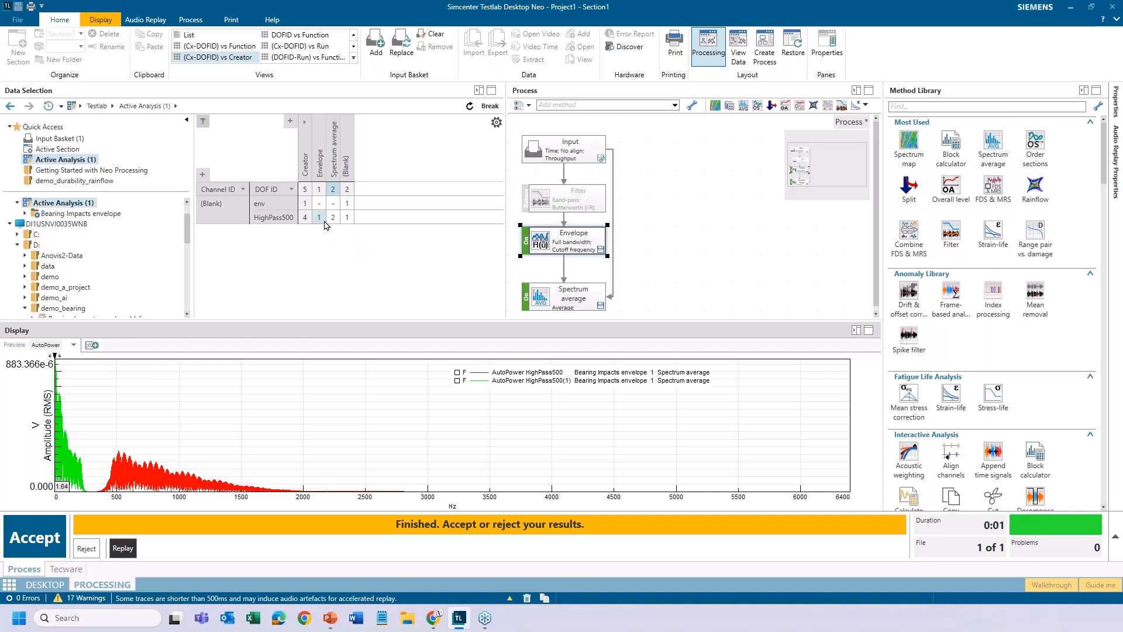
click(347, 219)
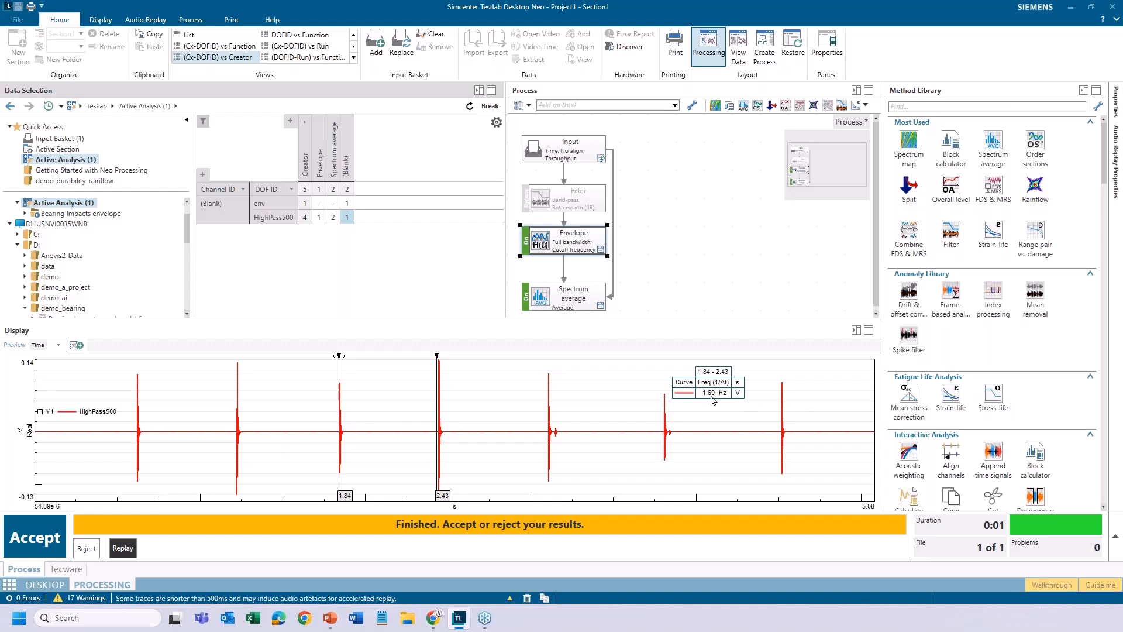
Display both HighPass500 Spectrum average results and magnify the frequency axis to 0 to about 61 Hz
click(333, 218)
drag(62, 413, 39, 412)
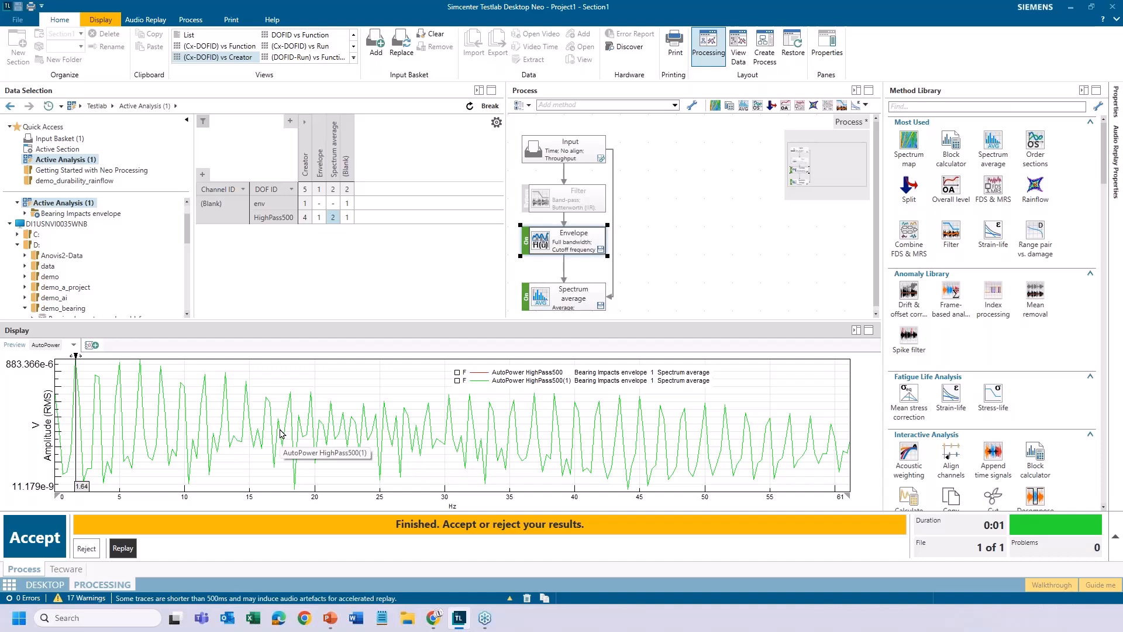
Reset the finished run and delete the direct connection from Input to Spectrum average in the process
click(118, 547)
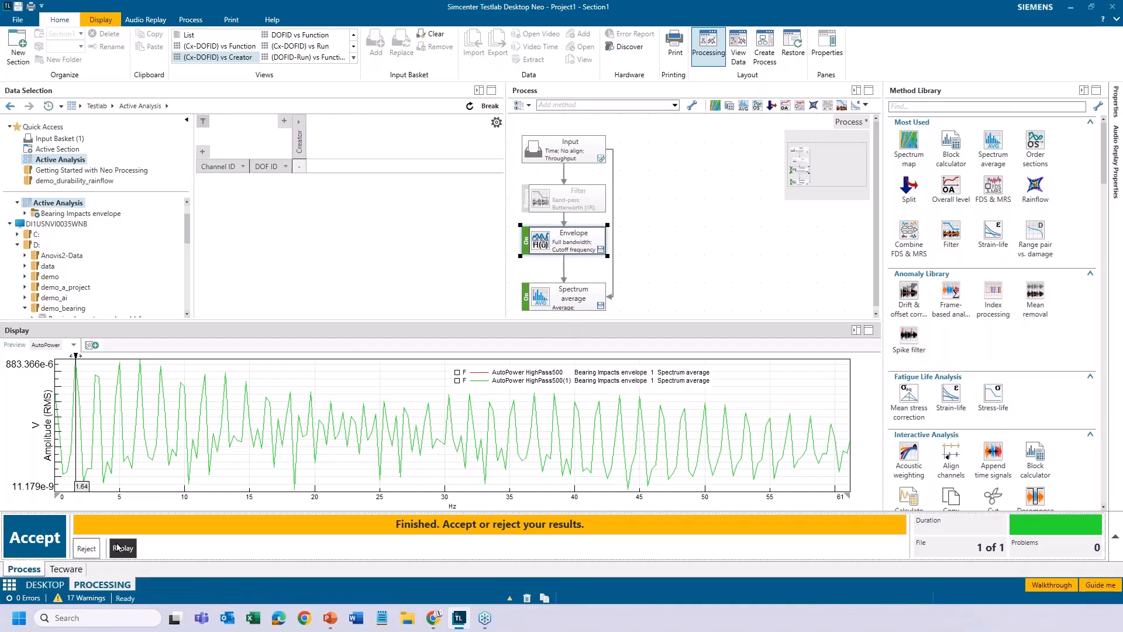
right_click(624, 243)
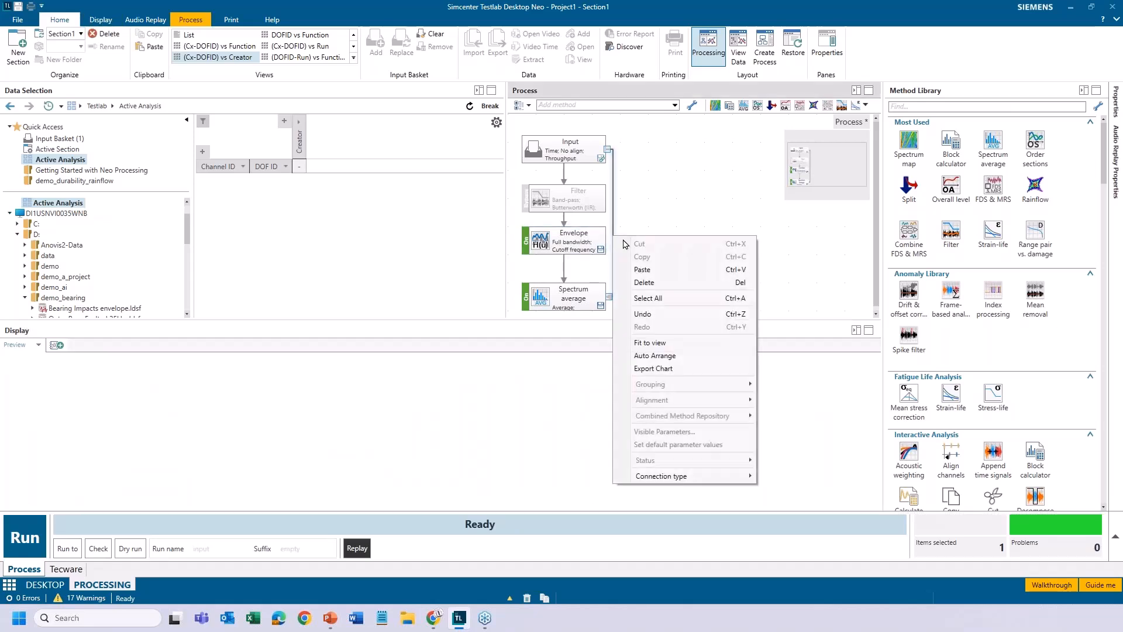
click(646, 283)
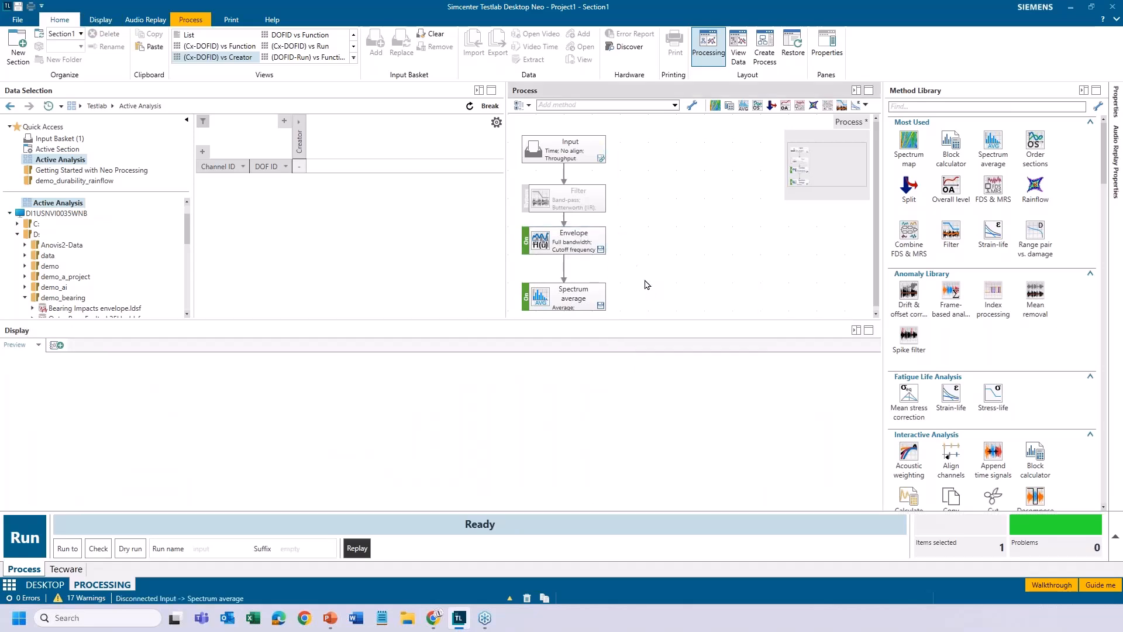
Turn on the band-pass Filter method between Input and Envelope
click(529, 203)
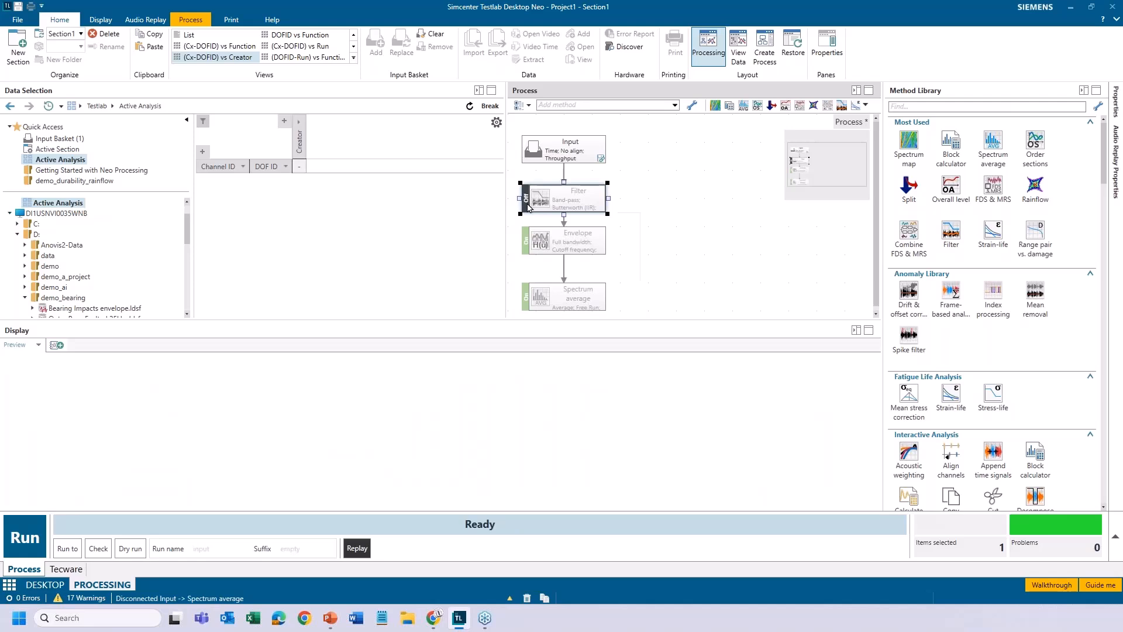
click(527, 204)
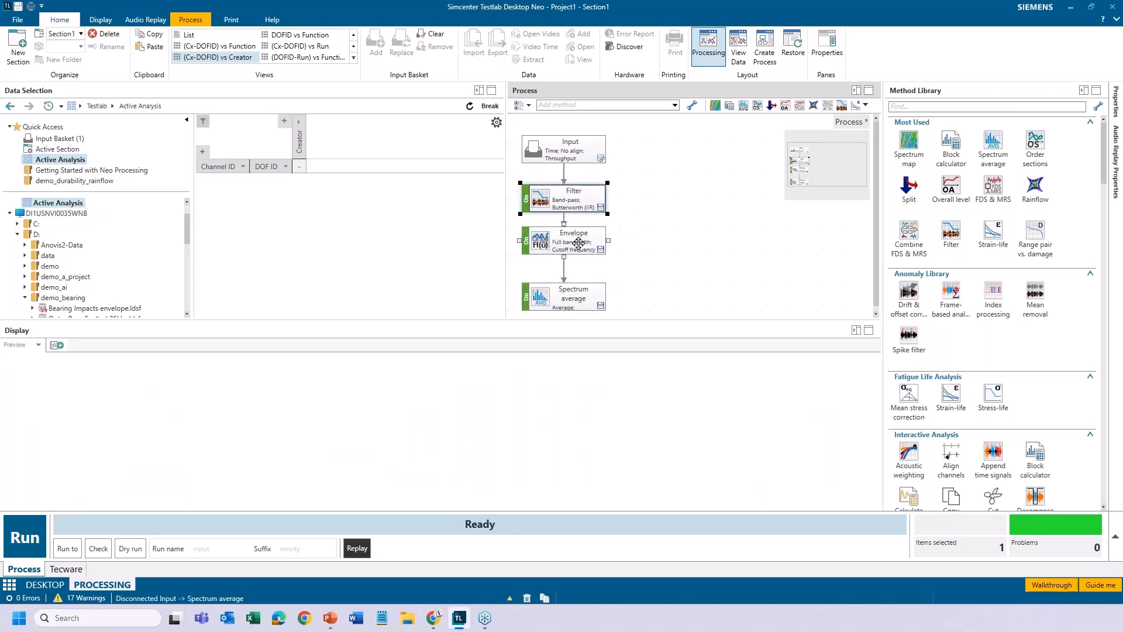
mouse_move(571, 292)
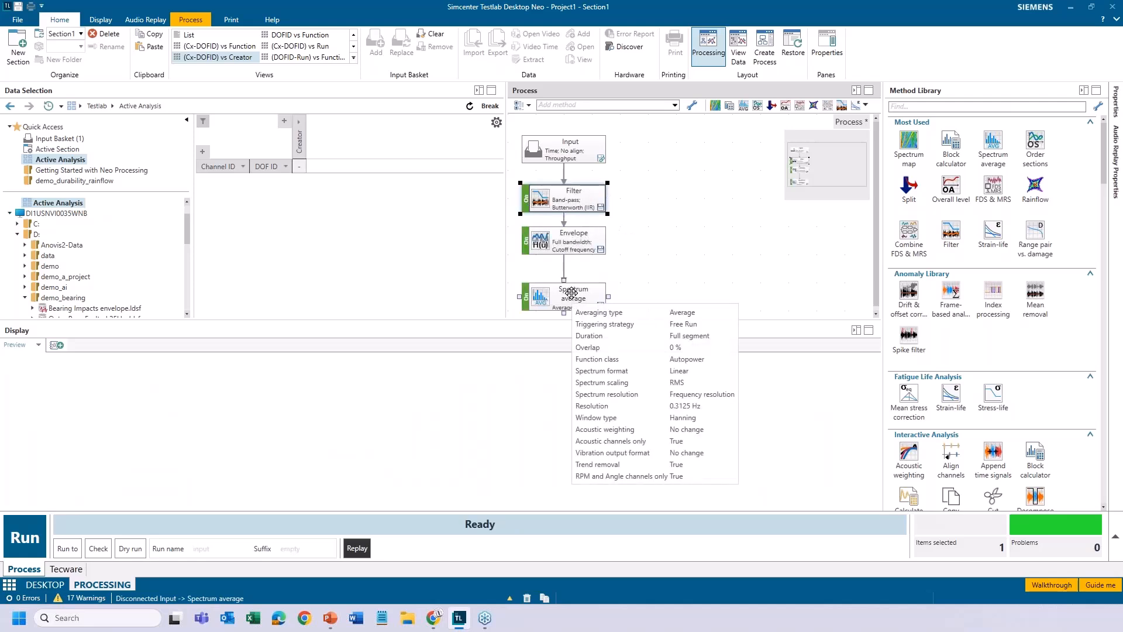
Replace the input basket with the Outer Race Faulted and Outer Race Good Bearing 2000 RPM time signals from Outer Race Faulted 25khz.ldsf
click(117, 308)
scroll(130, 310, down, 1)
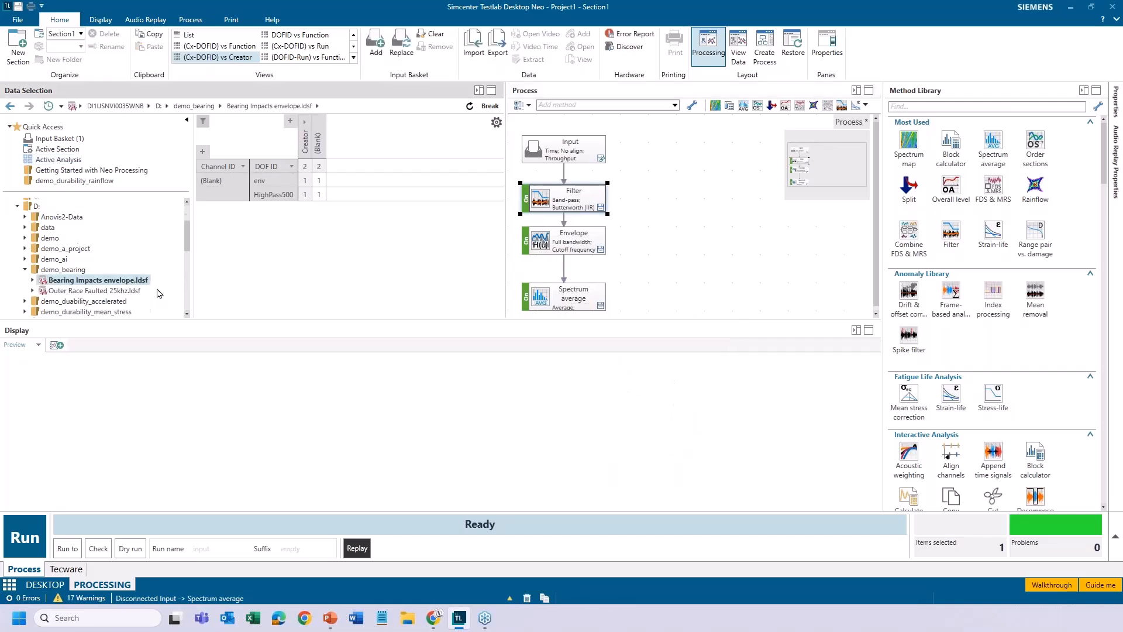
click(126, 290)
drag(396, 236, 395, 251)
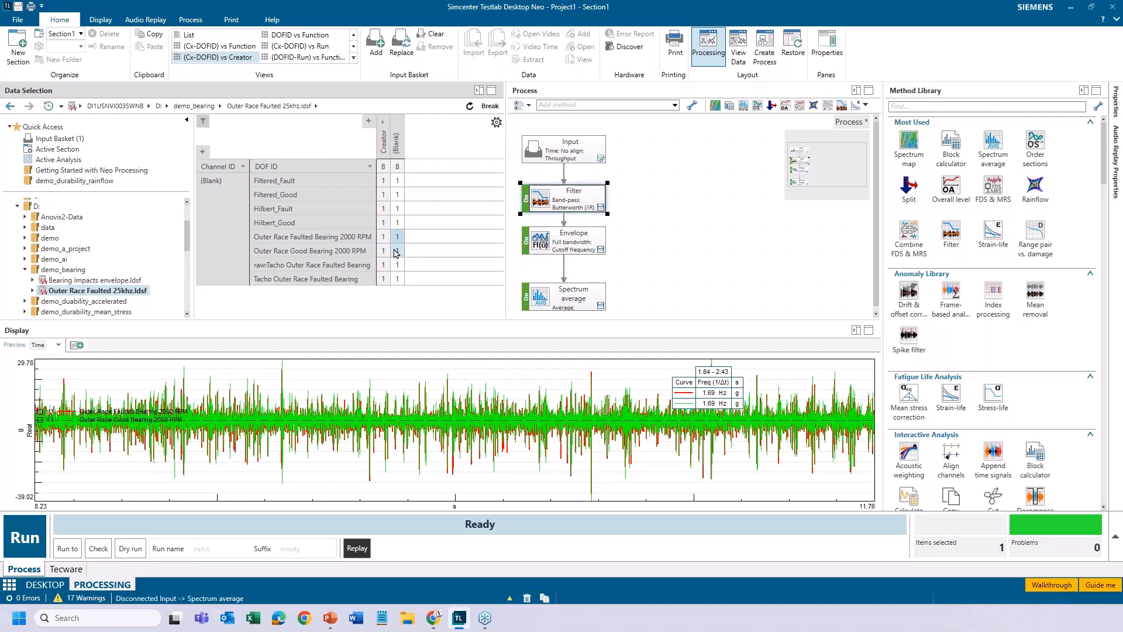
right_click(396, 253)
click(432, 270)
Auto-arrange the process chart and run the Filter, Envelope and Spectrum average process
mouse_move(597, 243)
right_click(704, 254)
click(762, 385)
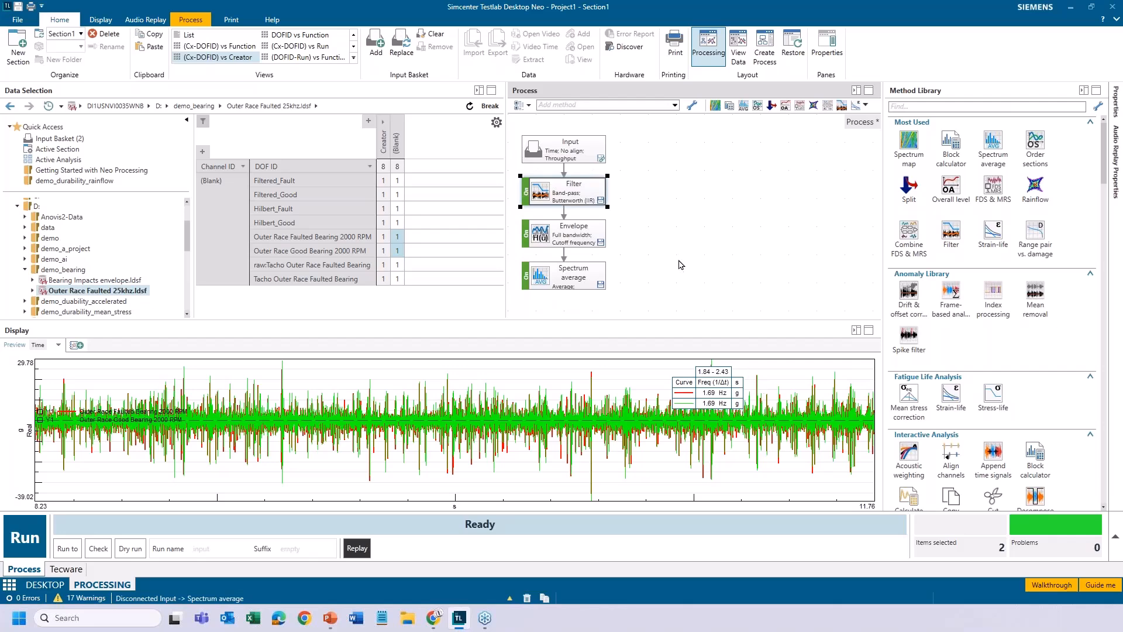
click(32, 533)
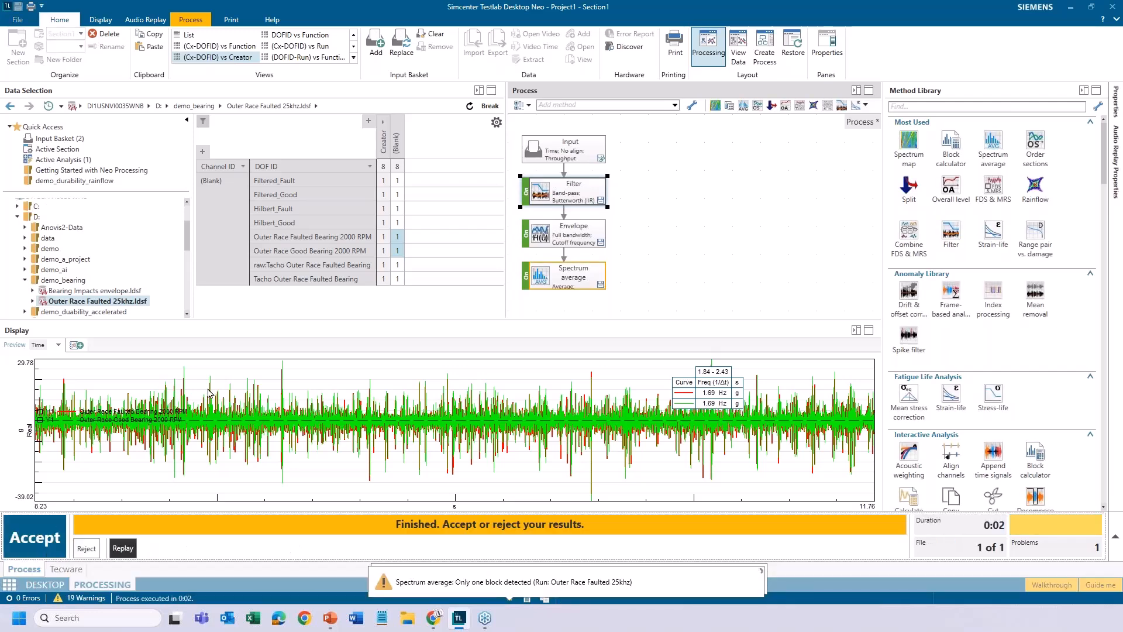
Display the Spectrum average results of the active analysis for both bearings and set the frequency axis limits to Free
click(75, 160)
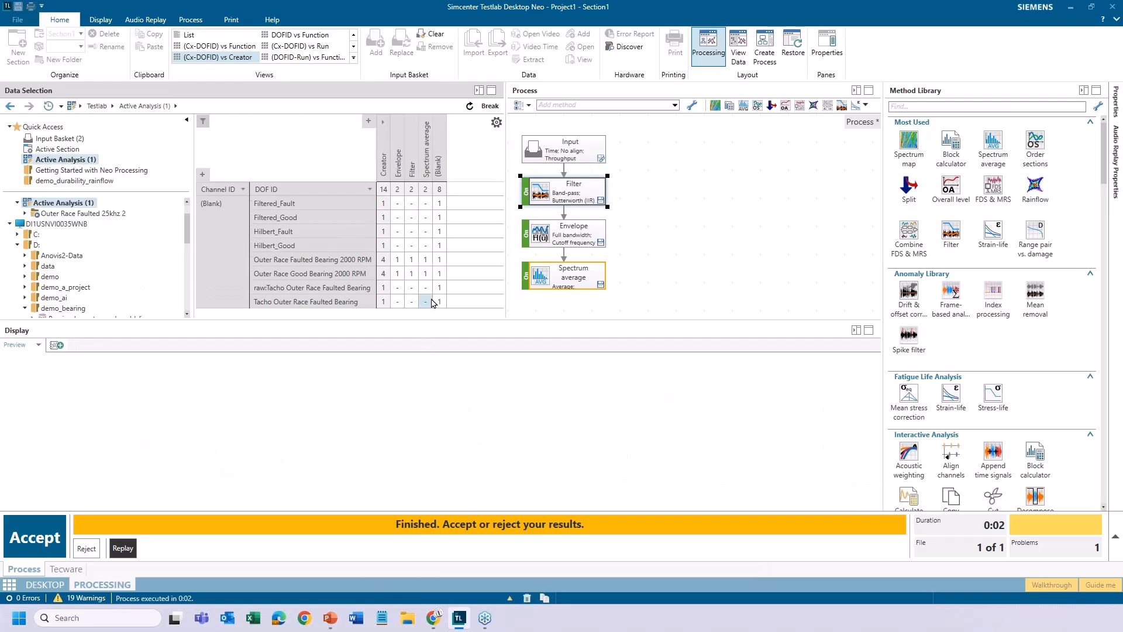
click(426, 192)
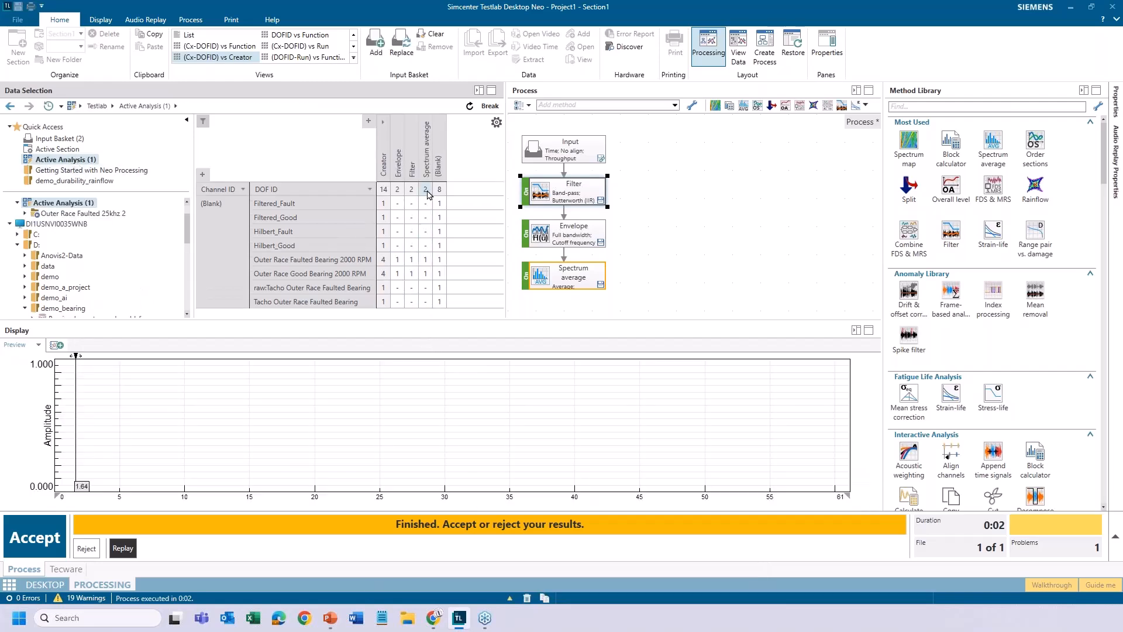
right_click(654, 503)
mouse_move(689, 403)
click(743, 403)
Set the frequency axis to fixed limits of 0 to 200 Hz
drag(88, 468, 57, 472)
double_click(346, 499)
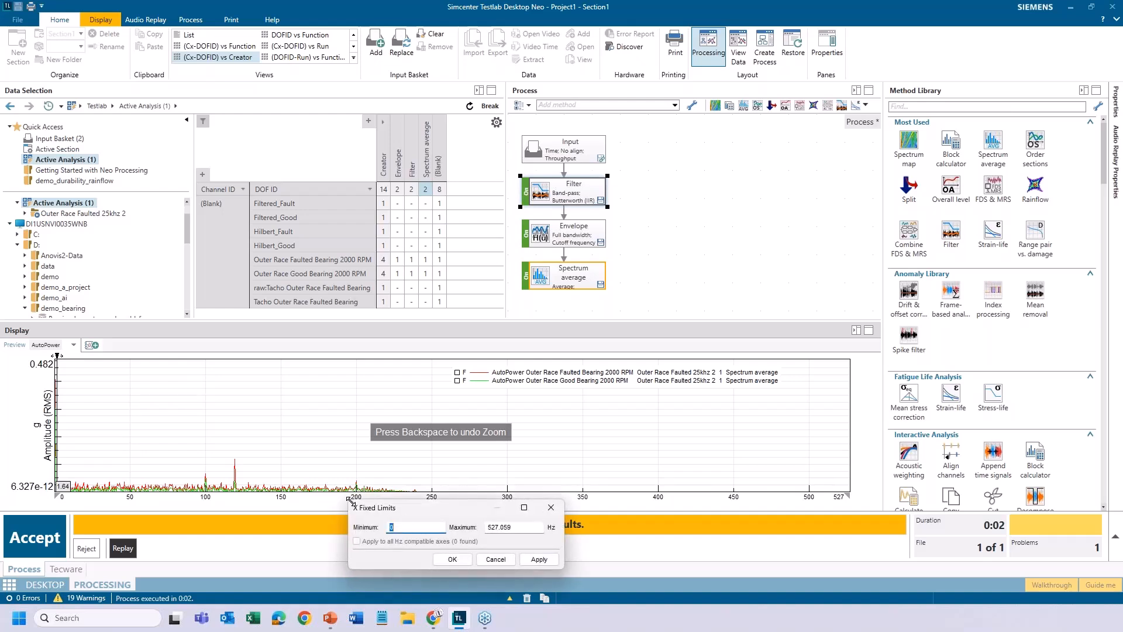
double_click(534, 528)
text(200)
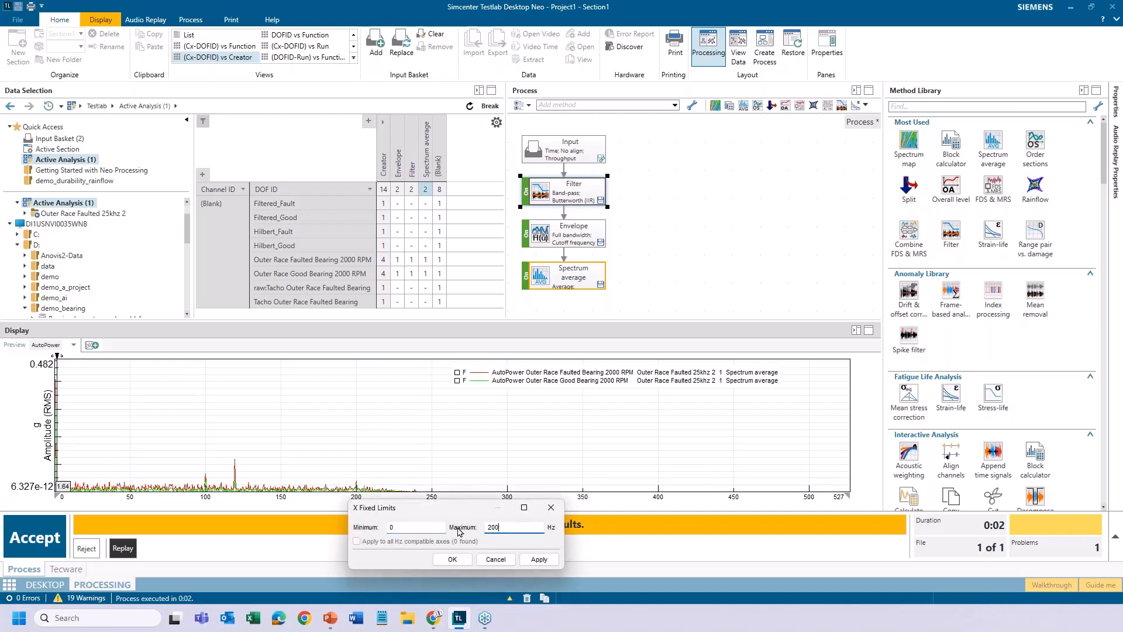
key(Return)
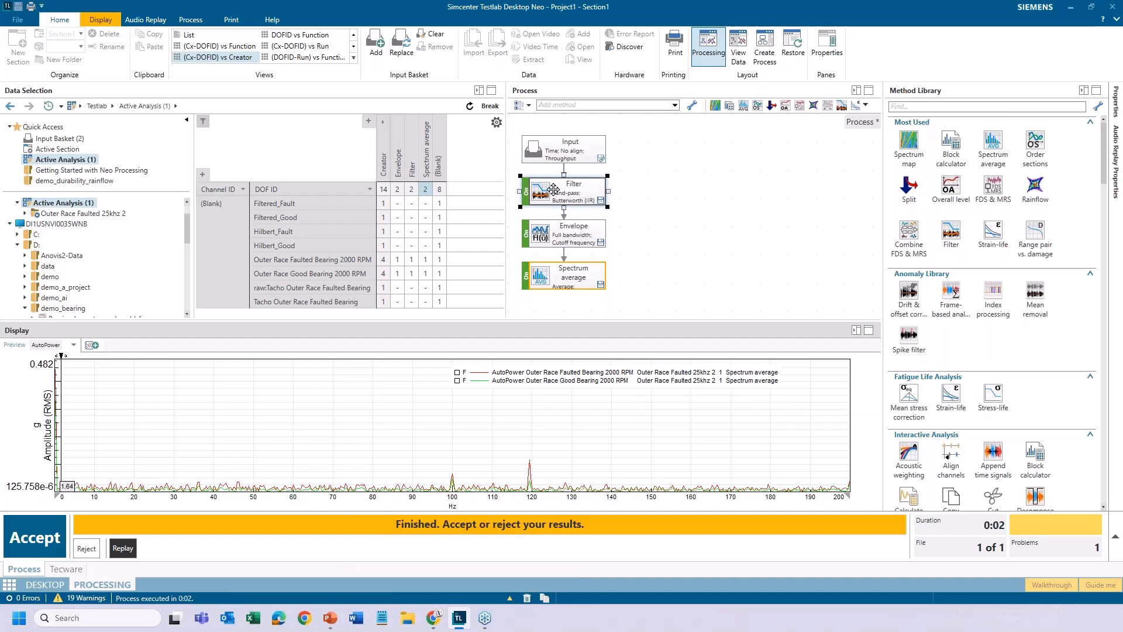
Check the Filter, Envelope and Spectrum average settings and magnify the spectrum's amplitude axis to a maximum of about 0.180 g
mouse_move(603, 189)
mouse_move(605, 240)
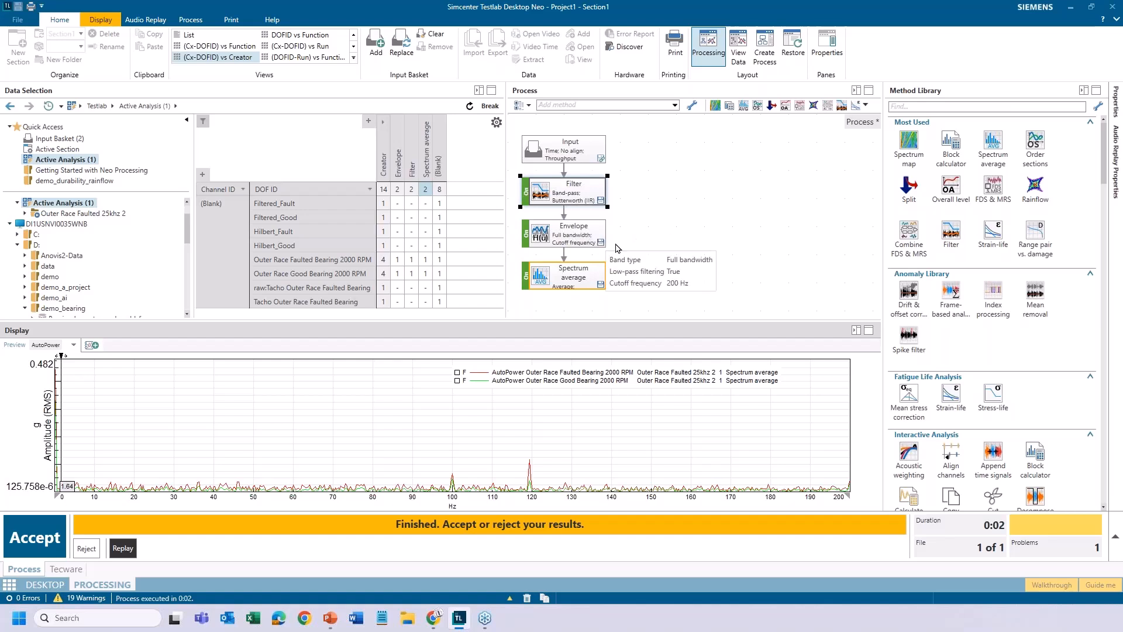
mouse_move(589, 288)
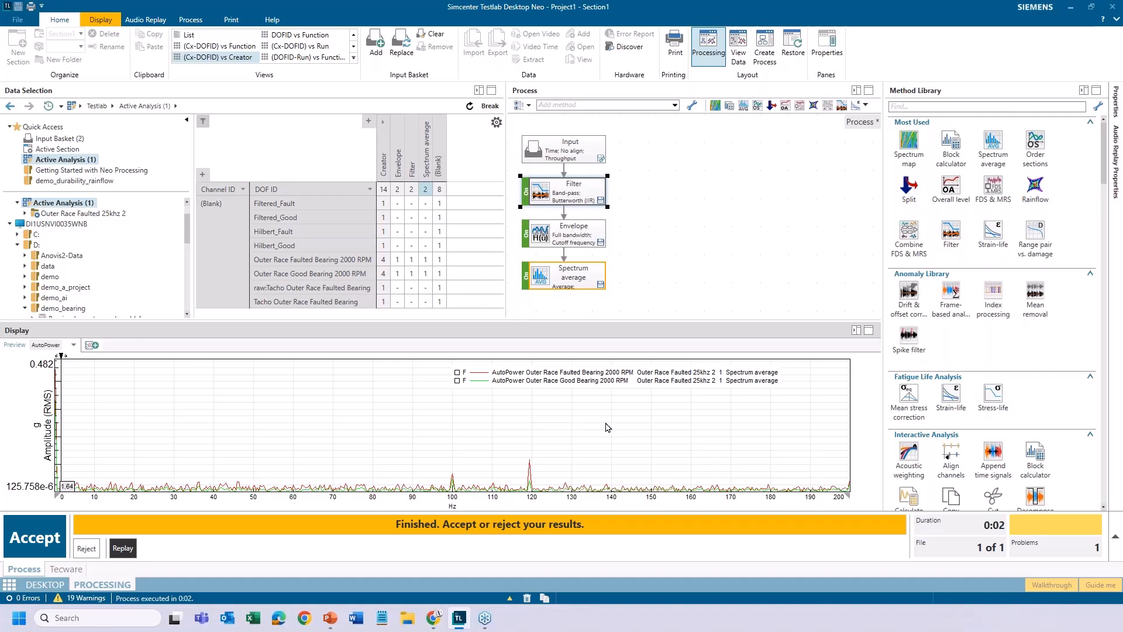
drag(540, 443, 552, 512)
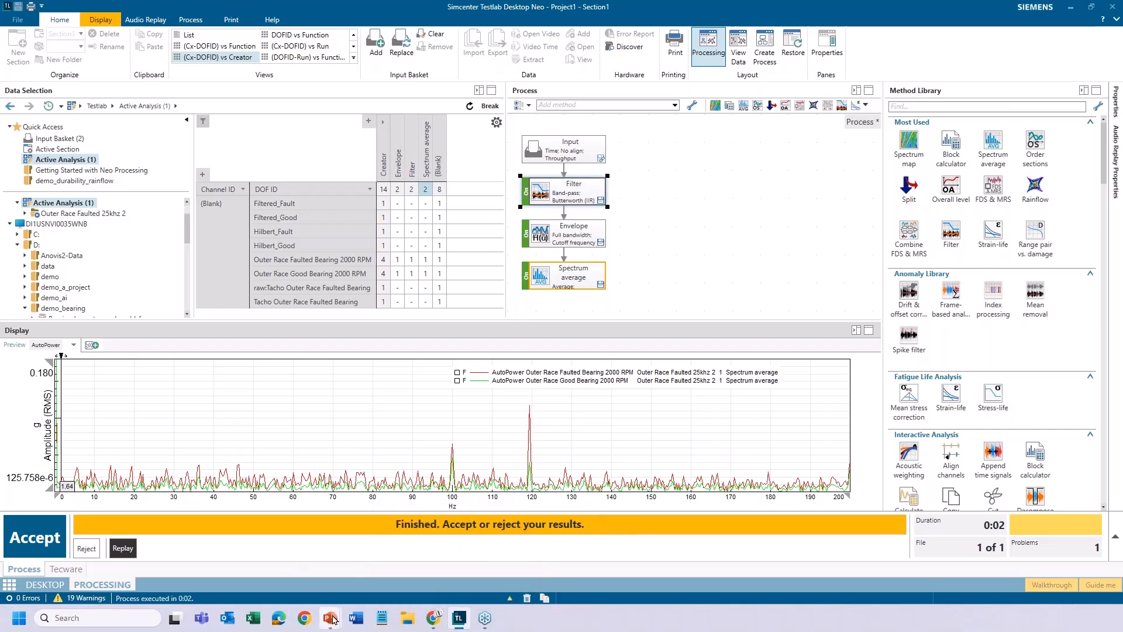
Switch to the PowerPoint slide show and advance to the slide "Hilbert: Father of Envelope"
mouse_move(332, 619)
click(338, 559)
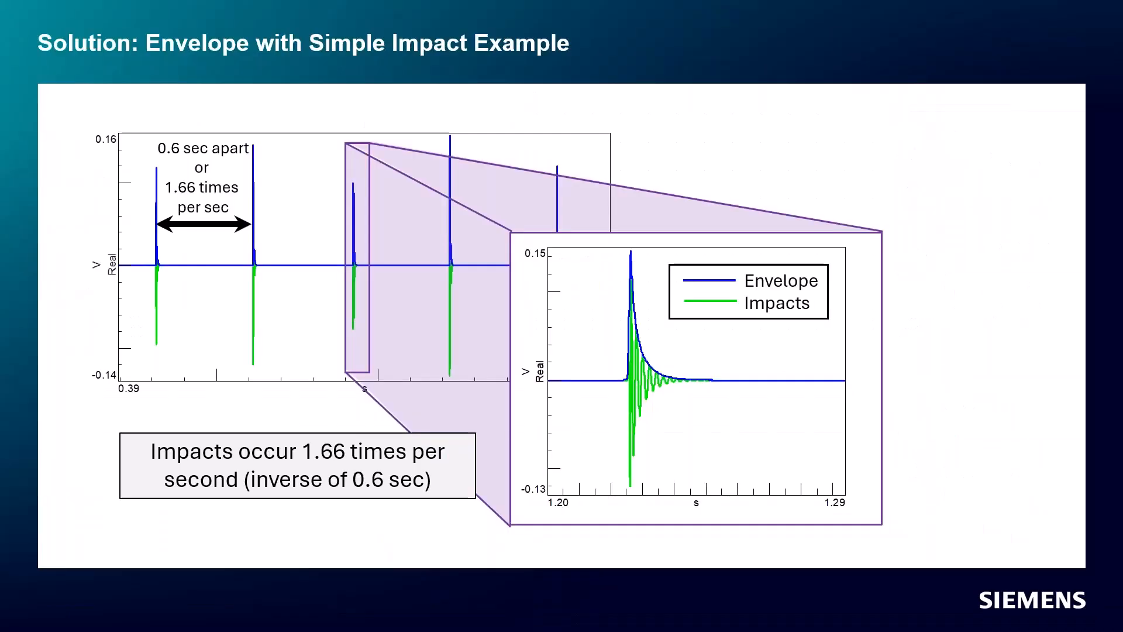
key(Right)
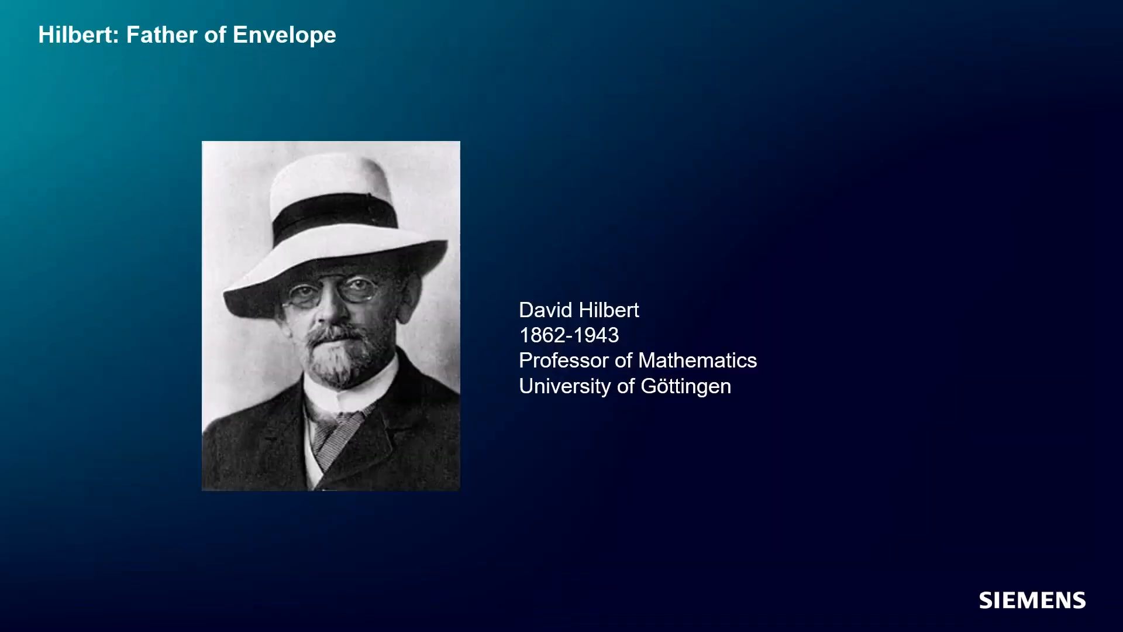